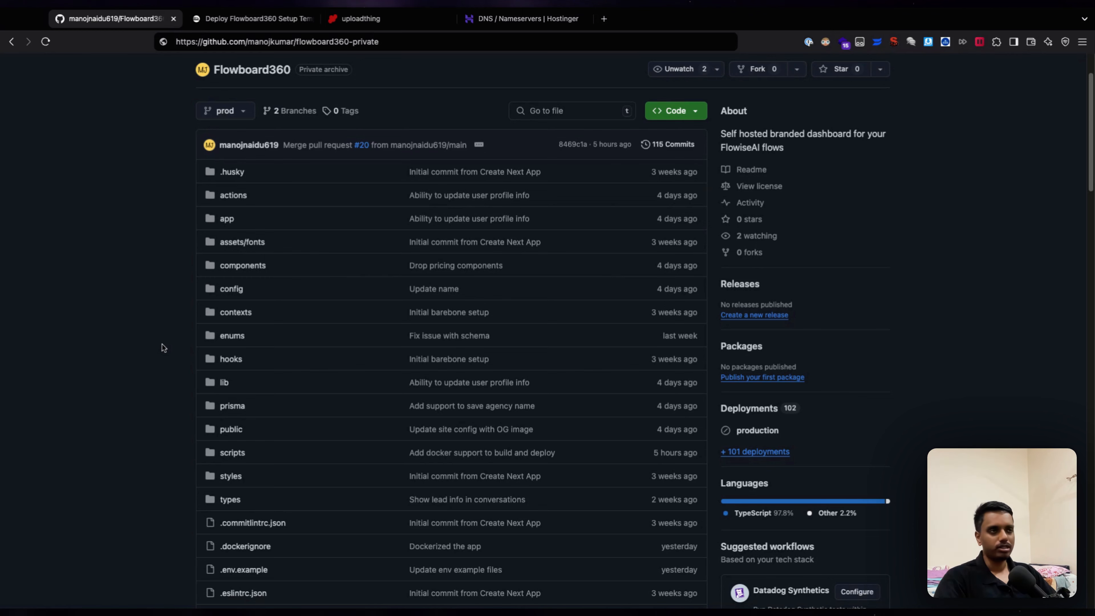
# Step: Examine the Flowboard360 repository's README for the setup prerequisites and the Railway deployment instructions
pyautogui.scroll(-8, 146, 390)
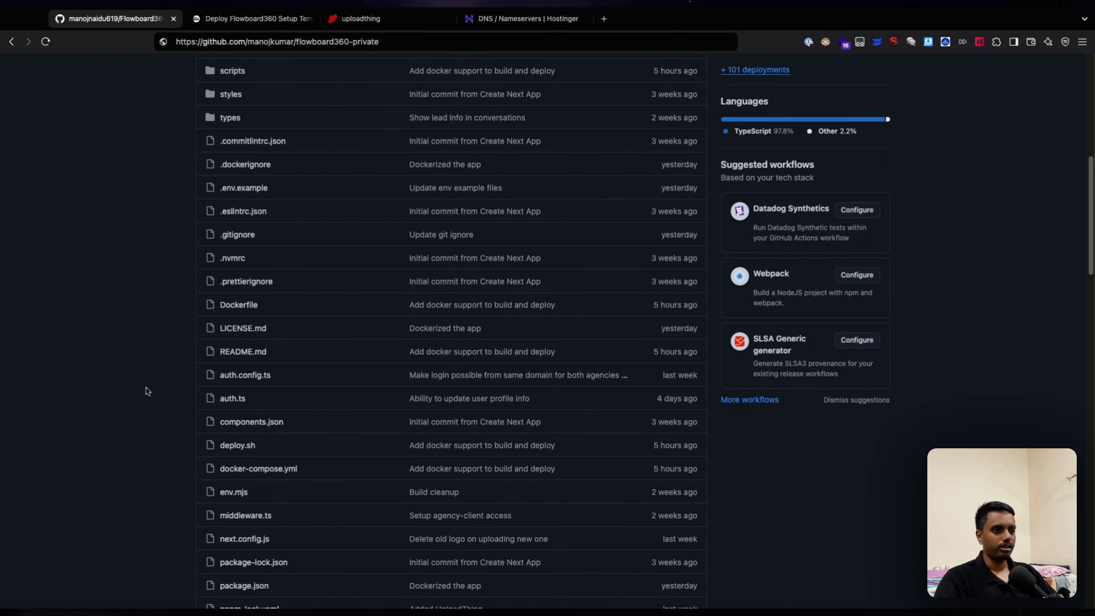
pyautogui.scroll(-10, 146, 391)
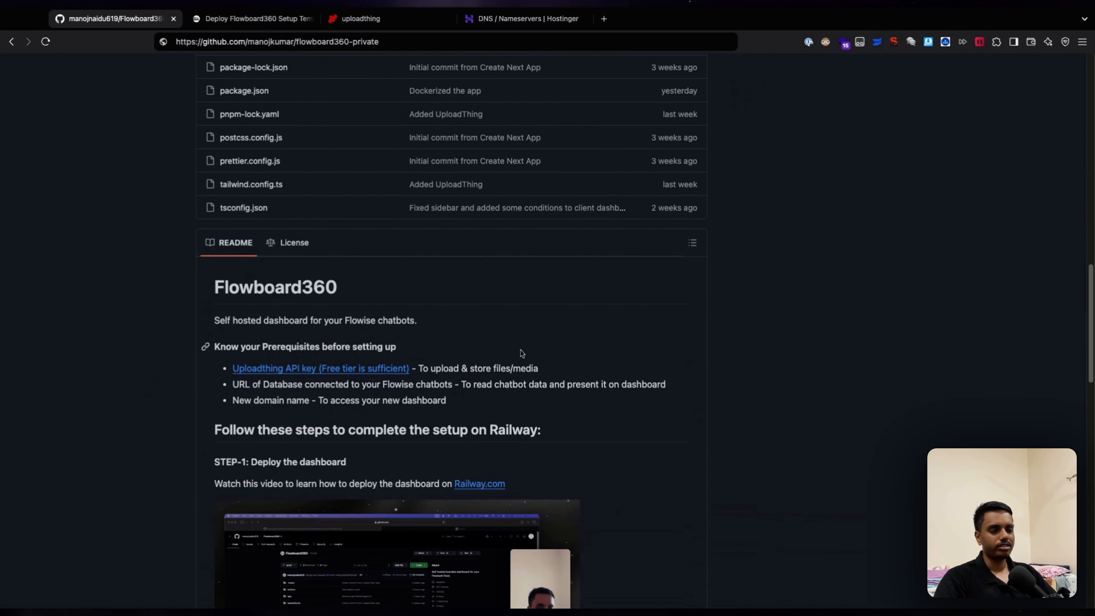
pyautogui.scroll(-1, 155, 318)
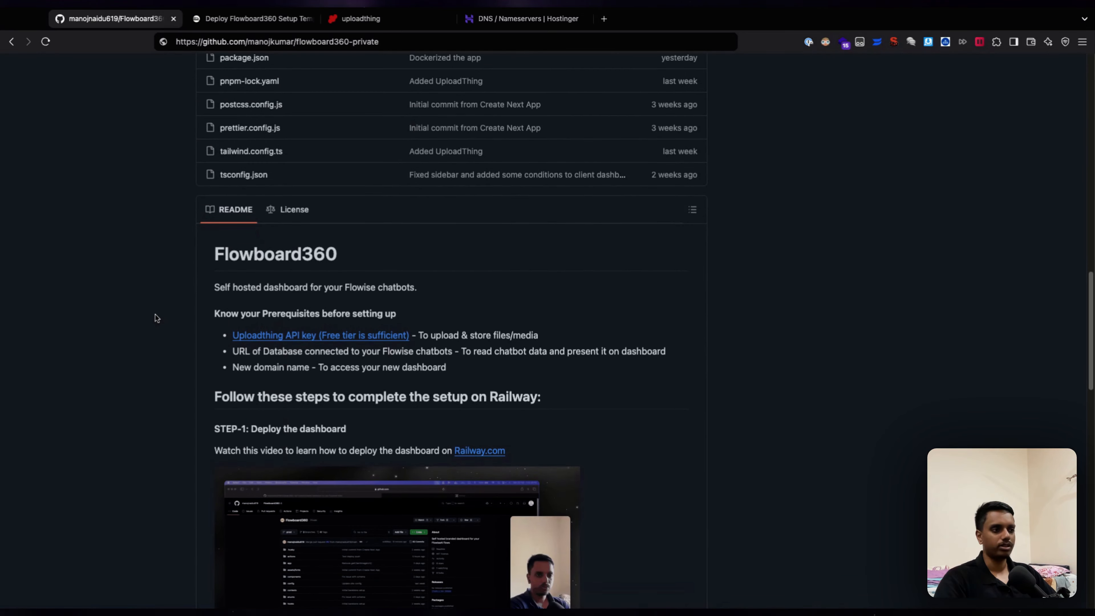
pyautogui.scroll(-2, 157, 318)
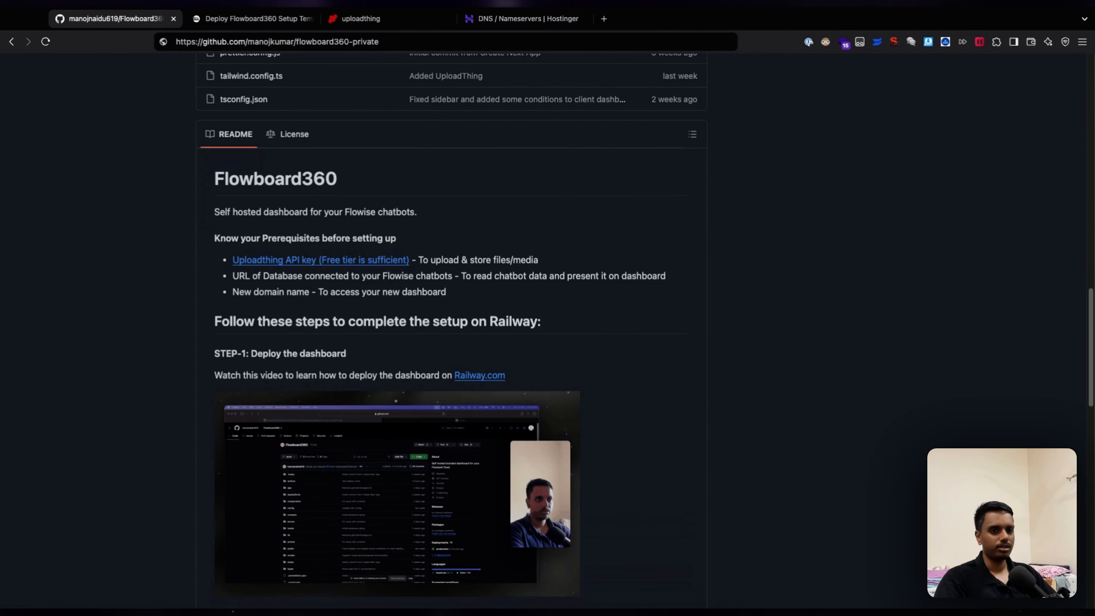
pyautogui.scroll(-1, 447, 328)
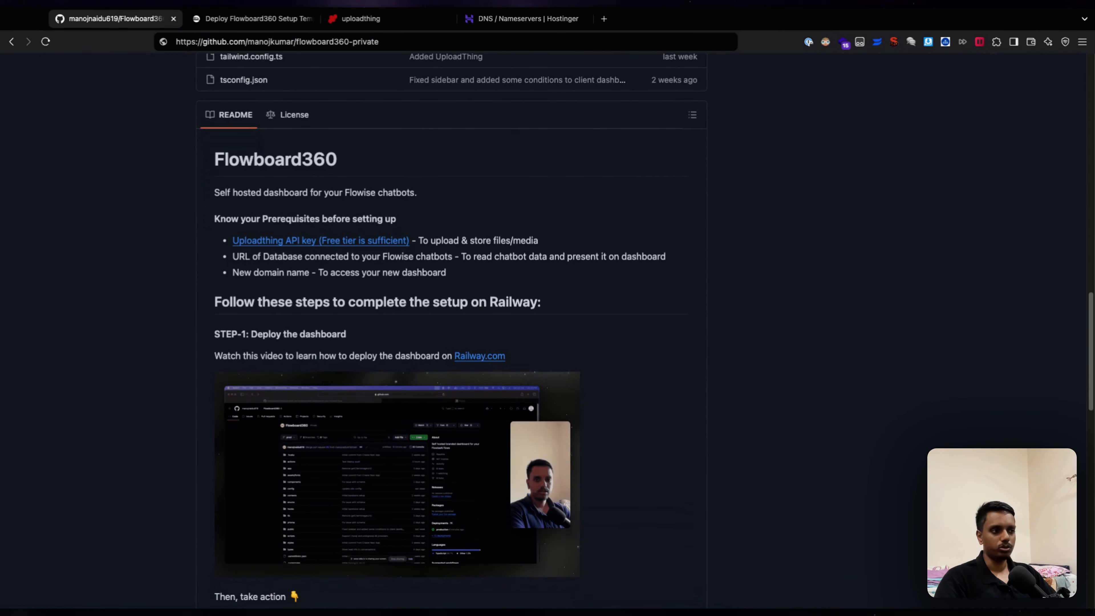
pyautogui.scroll(-1, 449, 331)
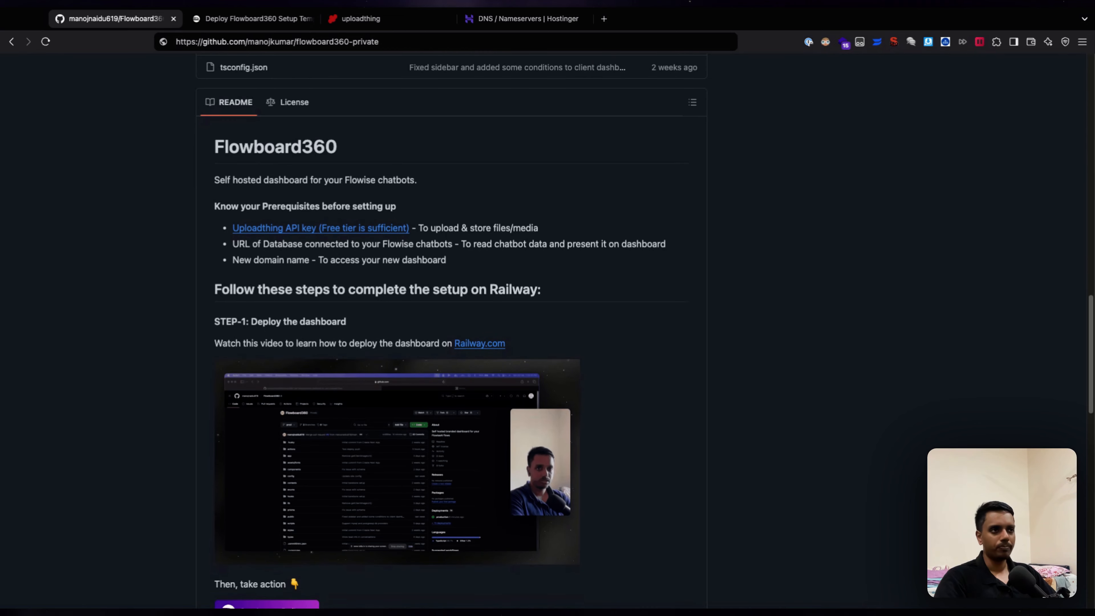
pyautogui.scroll(1, 449, 331)
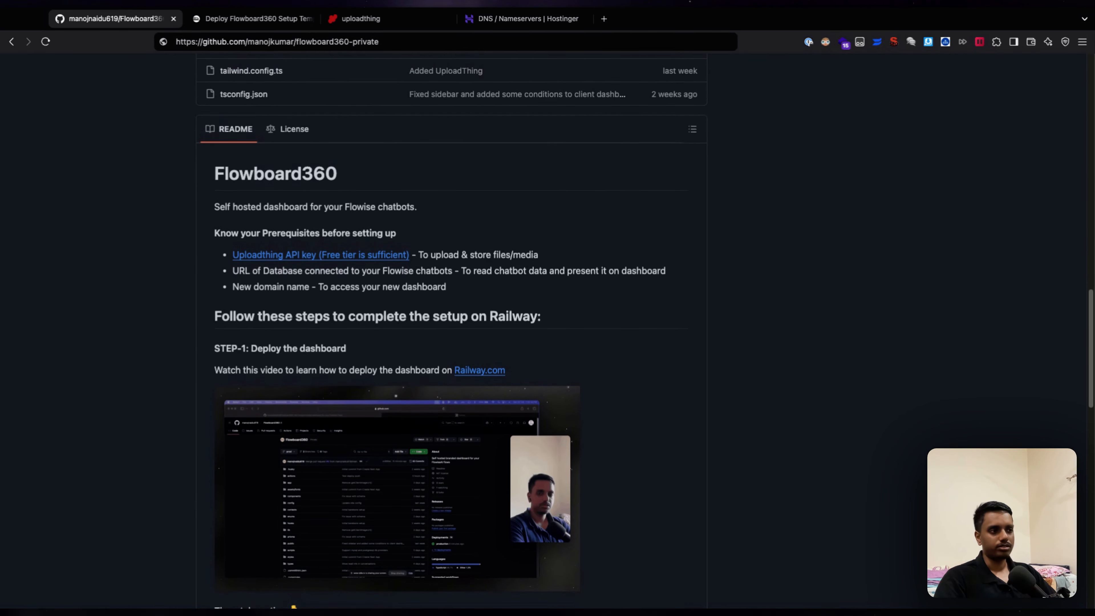
pyautogui.scroll(1, 451, 331)
pyautogui.scroll(1, 452, 332)
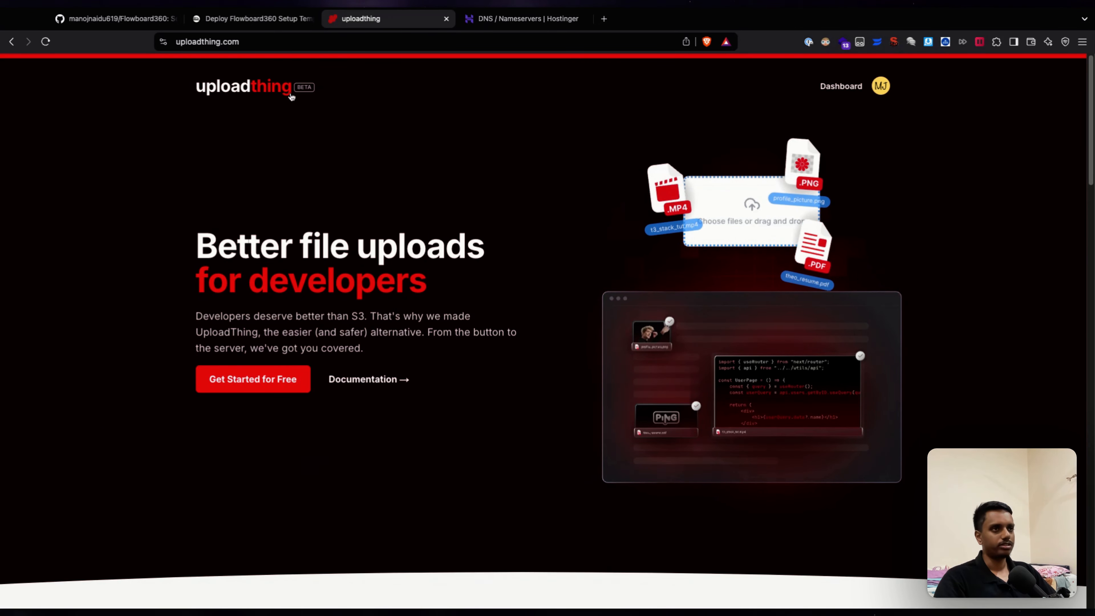
# Step: Create a new app named "example" on the Free plan in the UploadThing dashboard
pyautogui.click(842, 87)
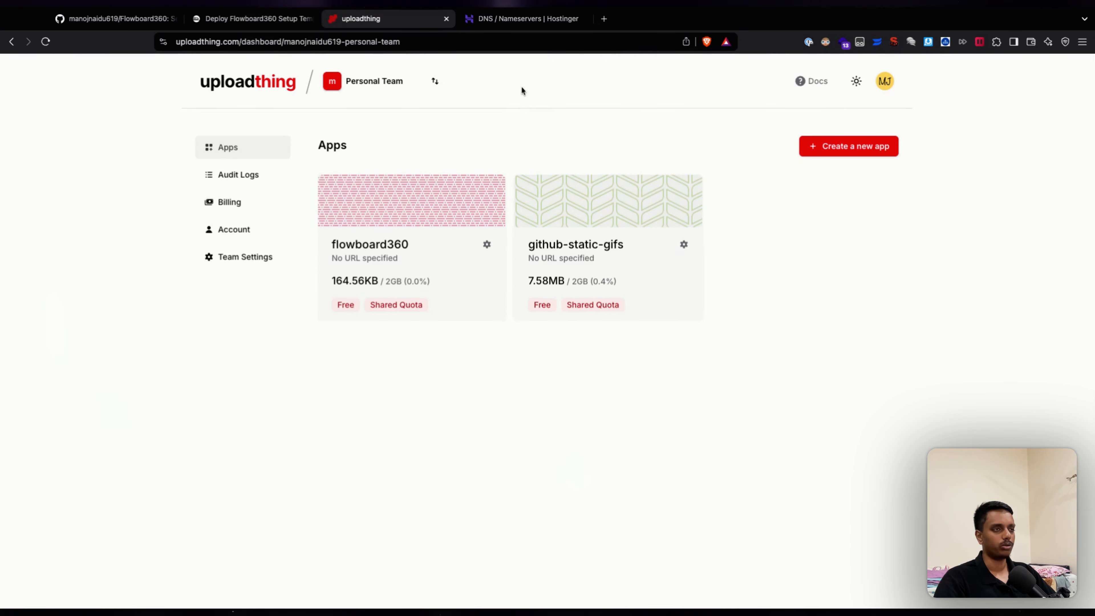
pyautogui.click(871, 151)
pyautogui.click(510, 202)
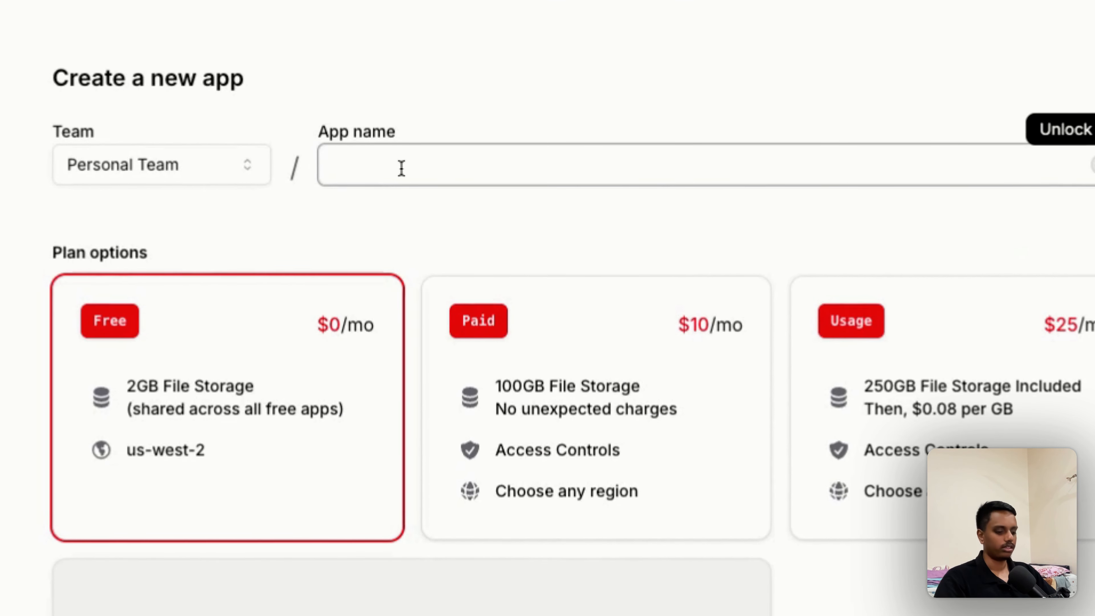
pyautogui.write('example')
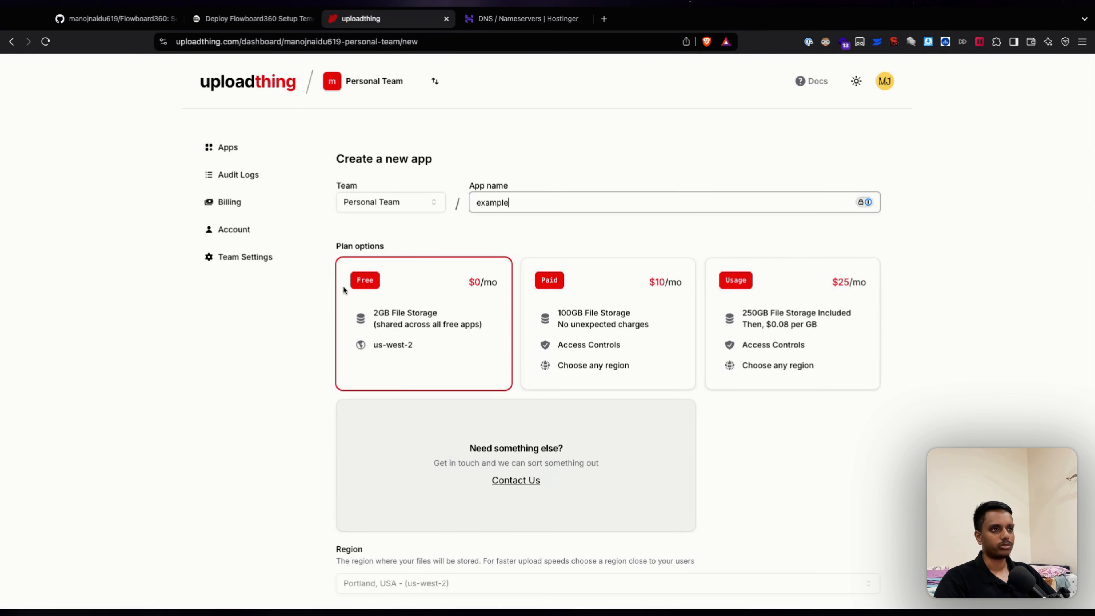
pyautogui.scroll(-4, 374, 390)
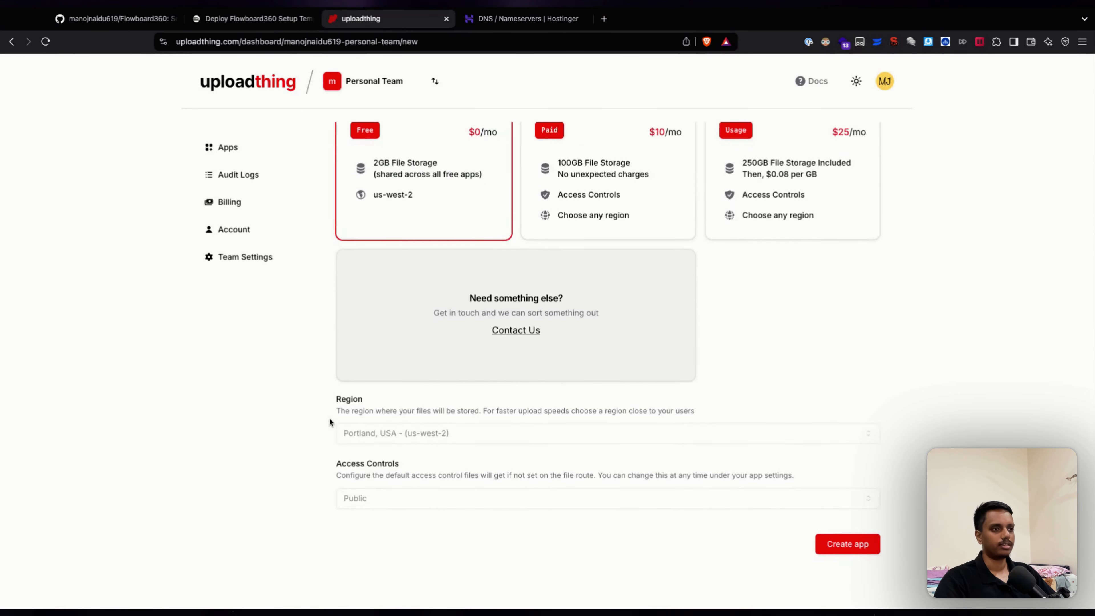
pyautogui.click(864, 533)
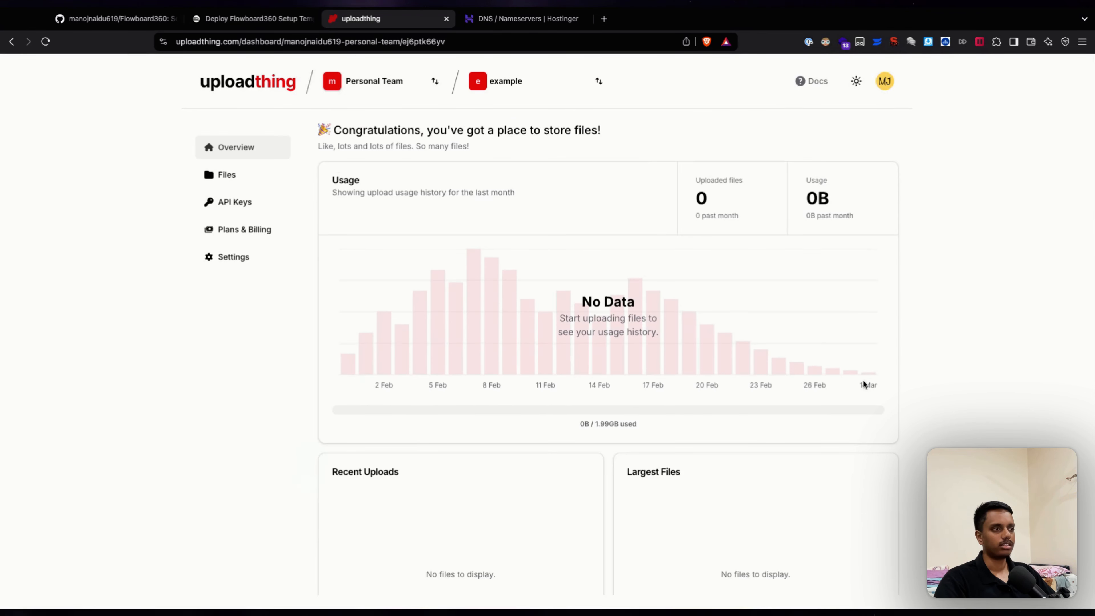
# Step: Copy the UPLOADTHING_TOKEN environment variable from the example app's API keys
pyautogui.click(250, 211)
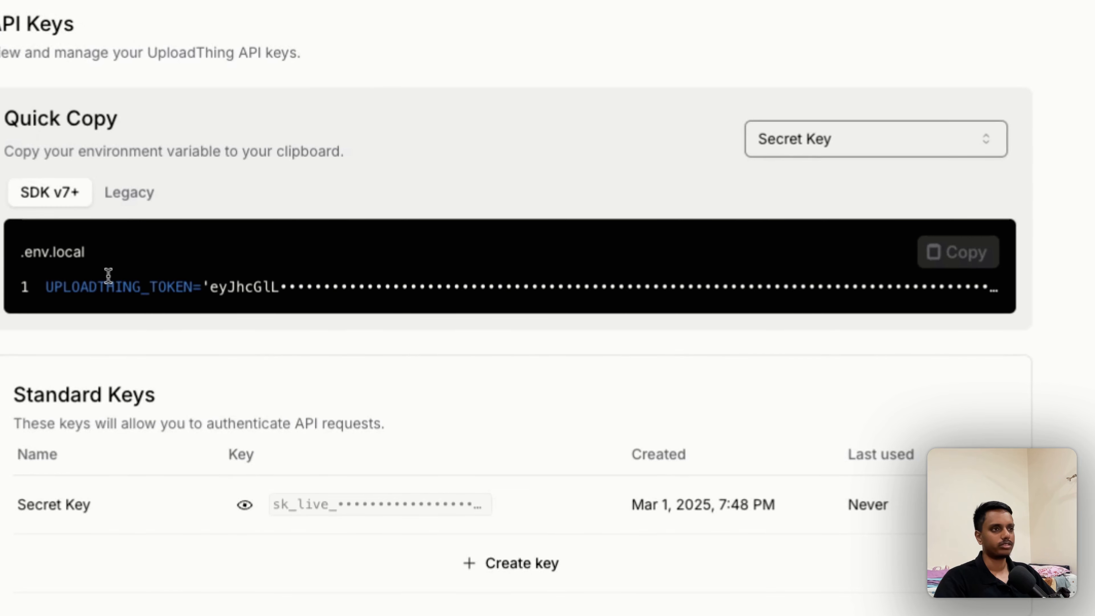
pyautogui.click(935, 260)
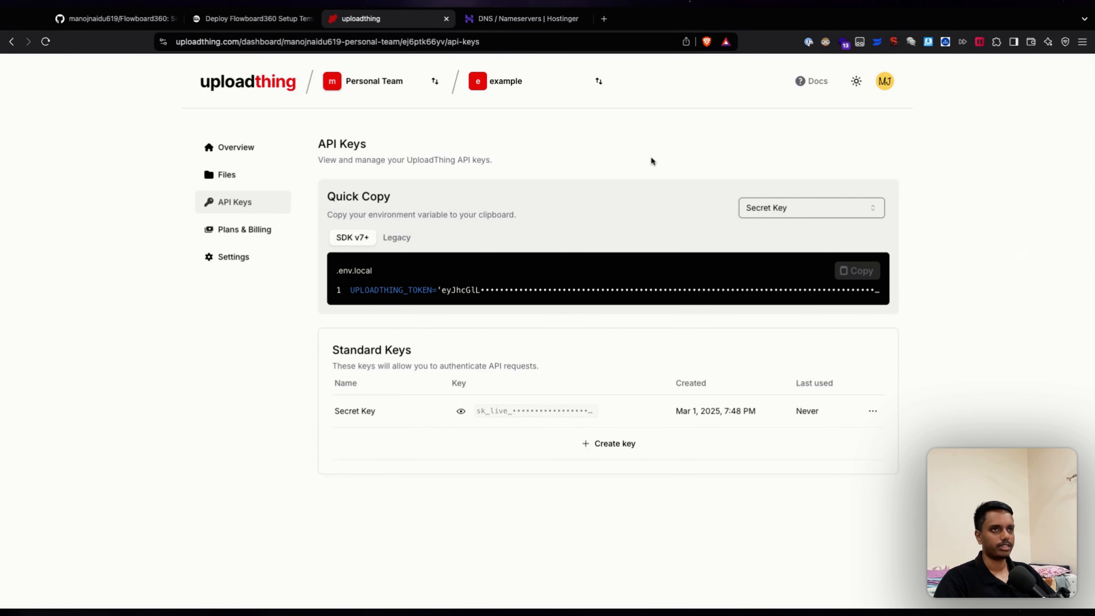
# Step: Return to the Flowboard360 README on GitHub, review the database URL prerequisite and open the Railway deployment template
pyautogui.click(114, 19)
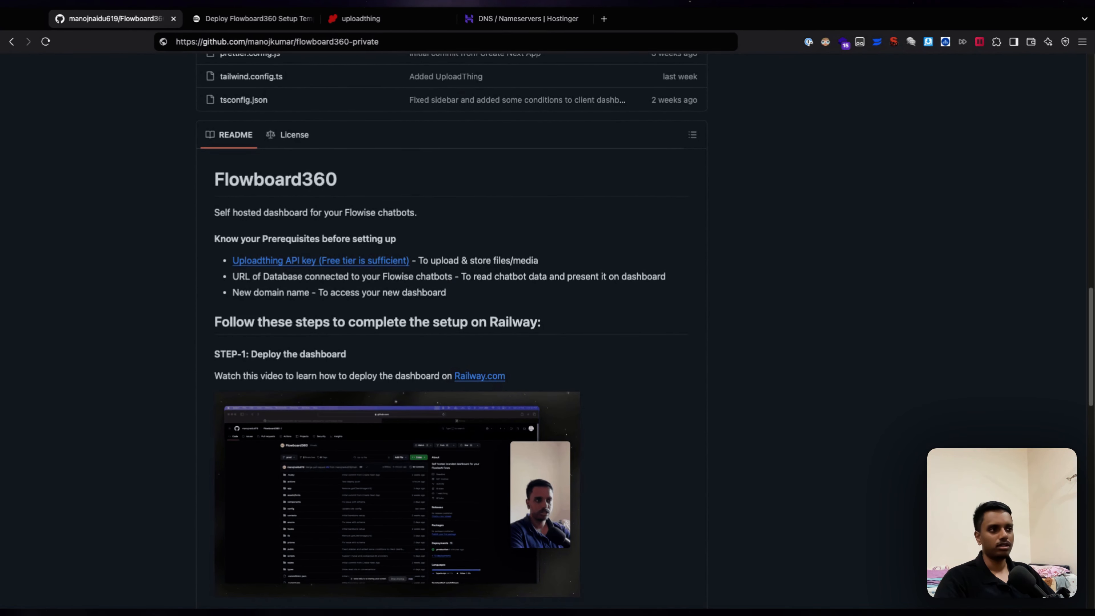
pyautogui.moveTo(451, 276); pyautogui.dragTo(233, 278)
pyautogui.click(320, 301)
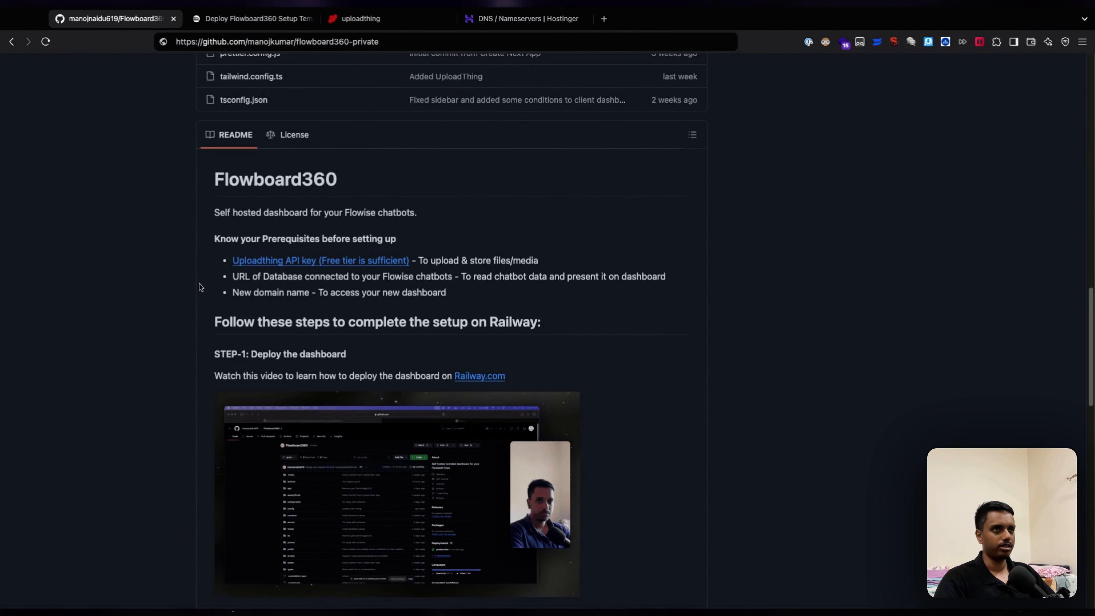
pyautogui.scroll(-5, 190, 331)
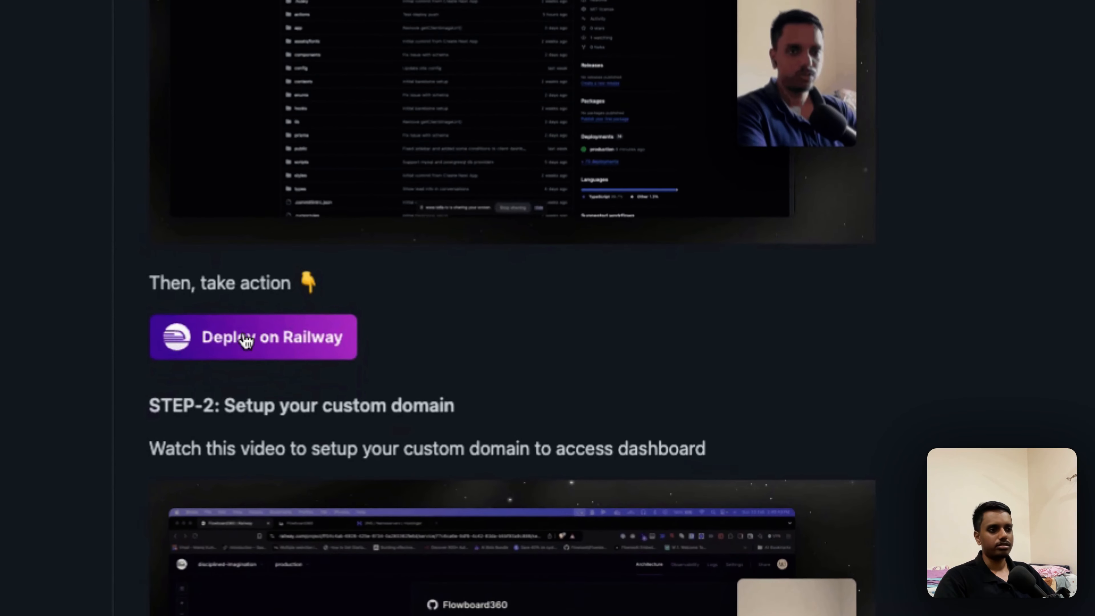
pyautogui.click(252, 348)
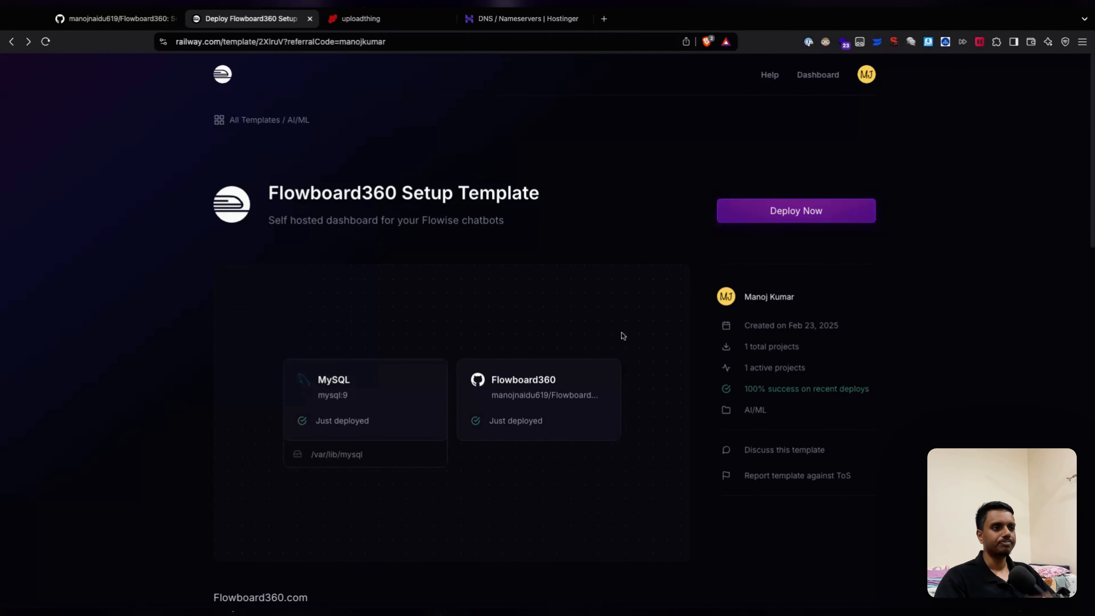
# Step: Start deploying the Flowboard360 Setup Template and open the Flowboard360 service's environment variables for configuration
pyautogui.scroll(-3, 578, 369)
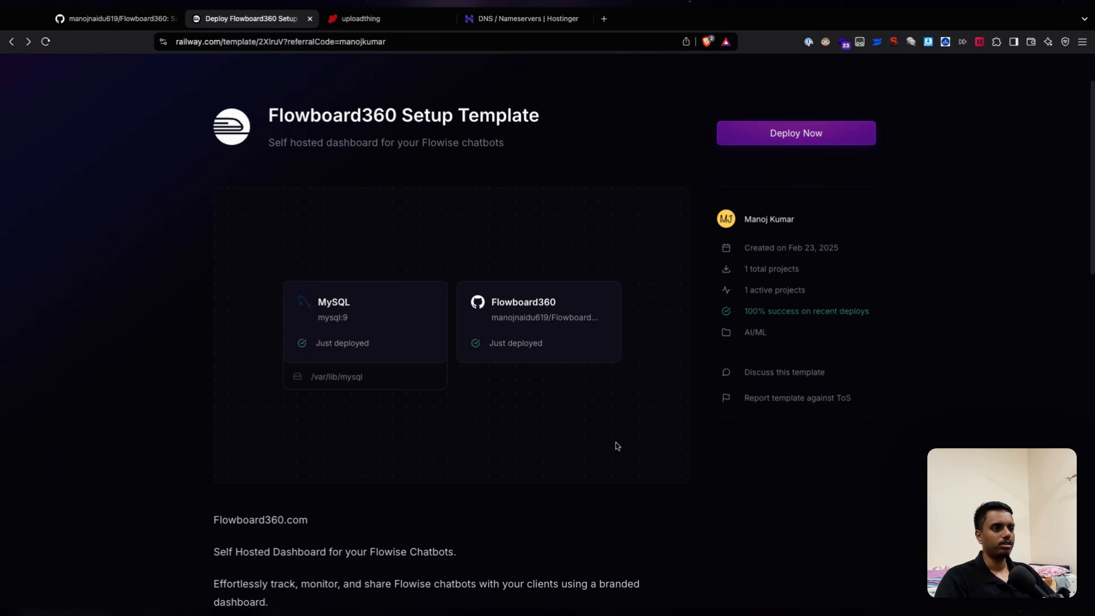
pyautogui.scroll(-1, 616, 446)
pyautogui.scroll(4, 617, 446)
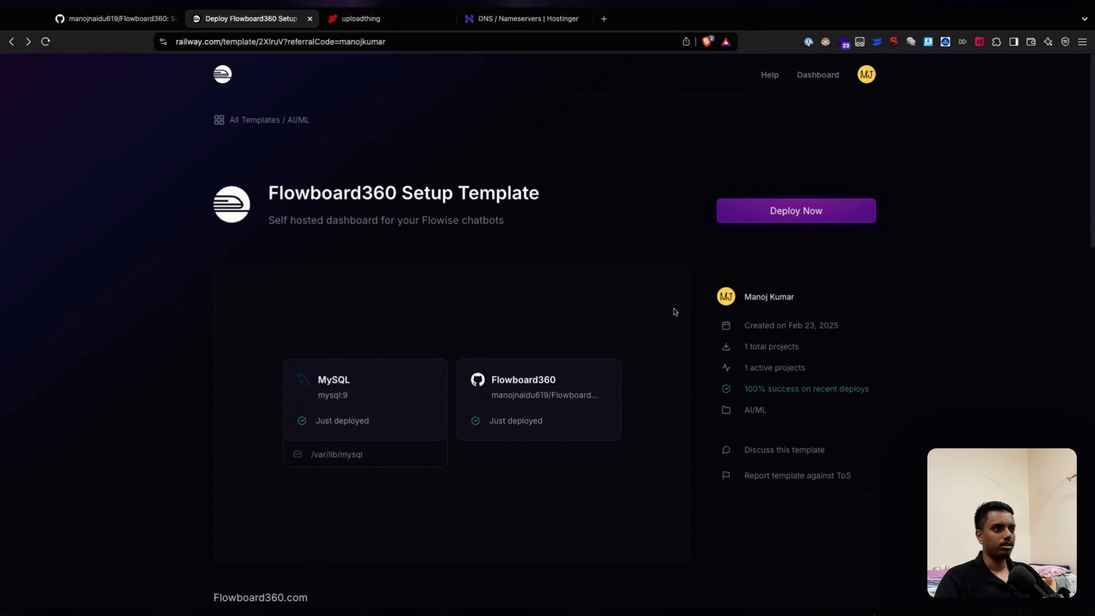
pyautogui.click(762, 217)
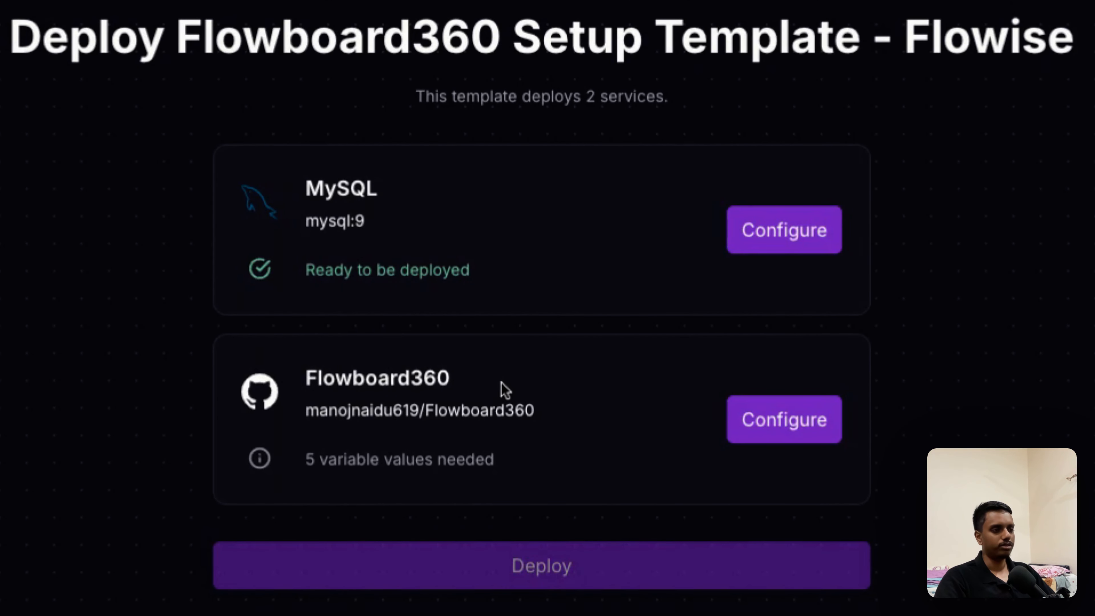
pyautogui.scroll(-1, 579, 427)
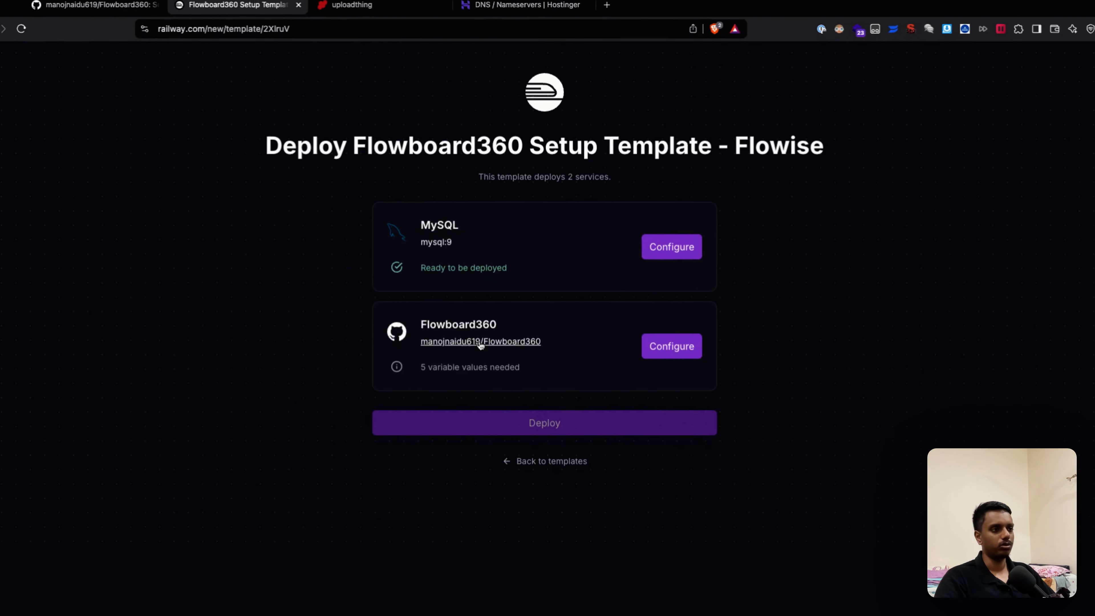
pyautogui.click(668, 345)
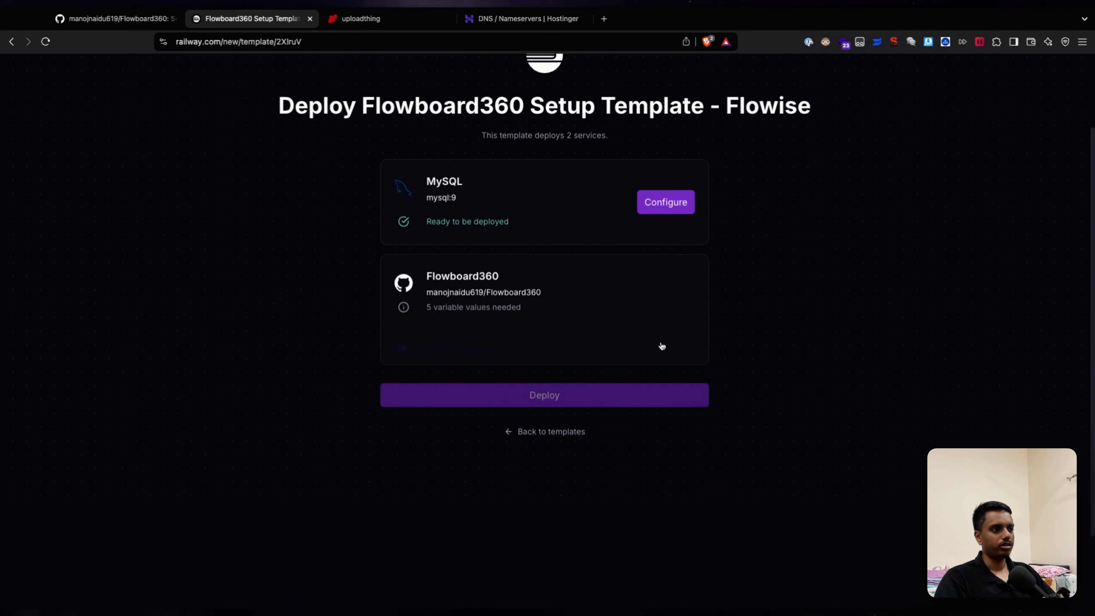
pyautogui.scroll(-4, 556, 387)
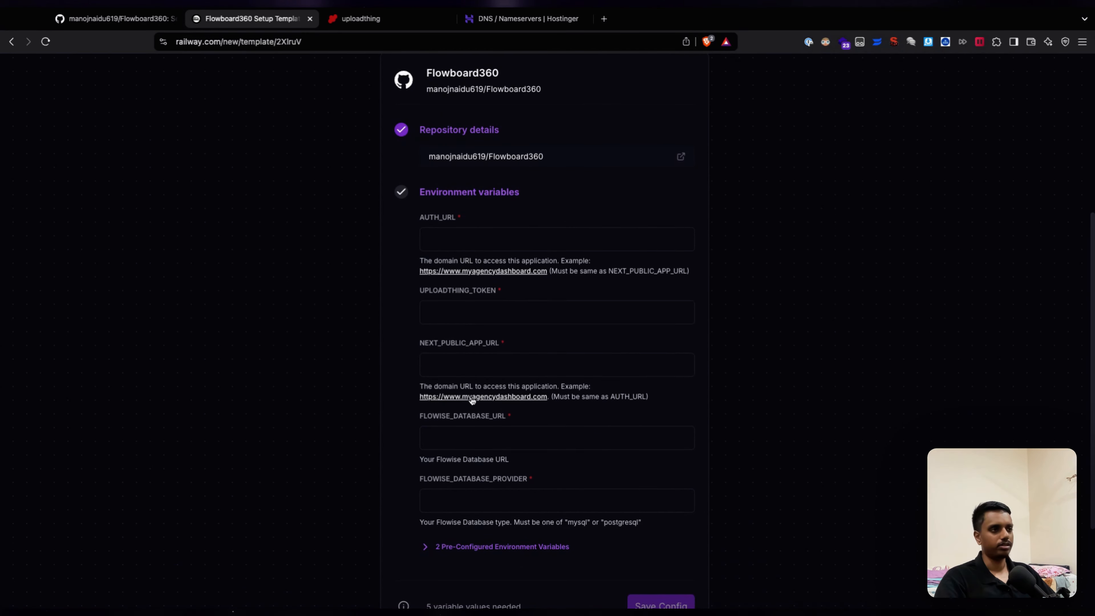
pyautogui.click(462, 243)
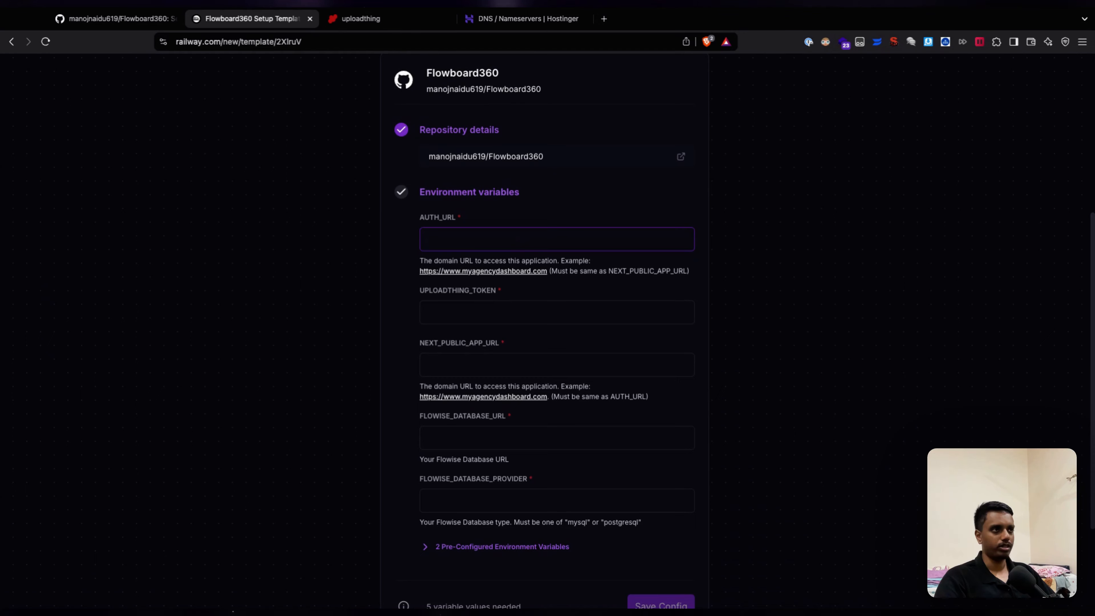
pyautogui.scroll(-1, 383, 278)
pyautogui.click(431, 280)
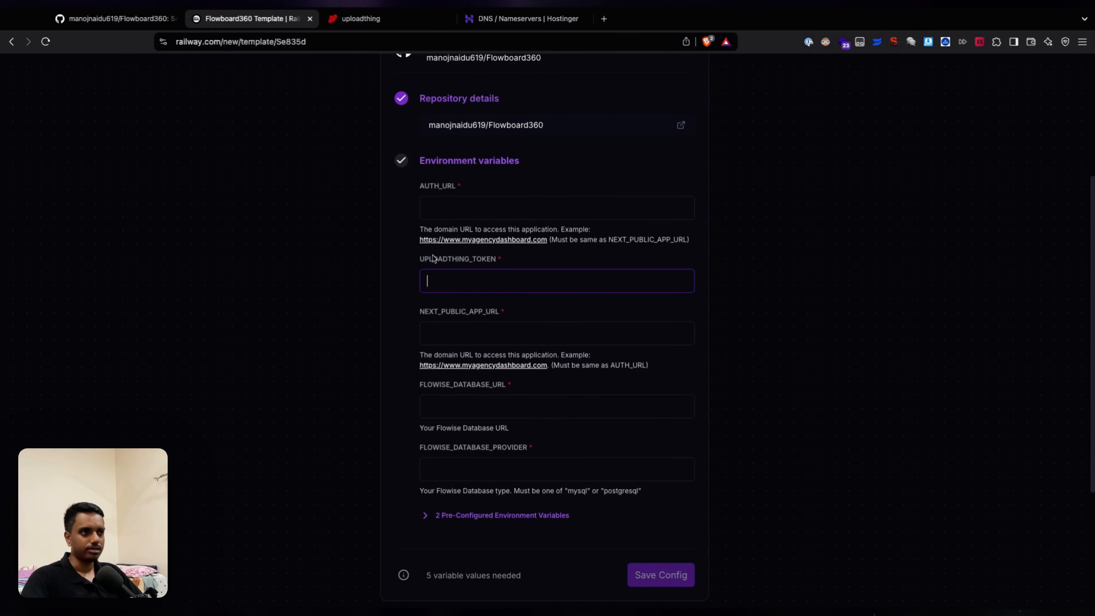
pyautogui.click(453, 212)
pyautogui.hotkey('ctrl', 'v')
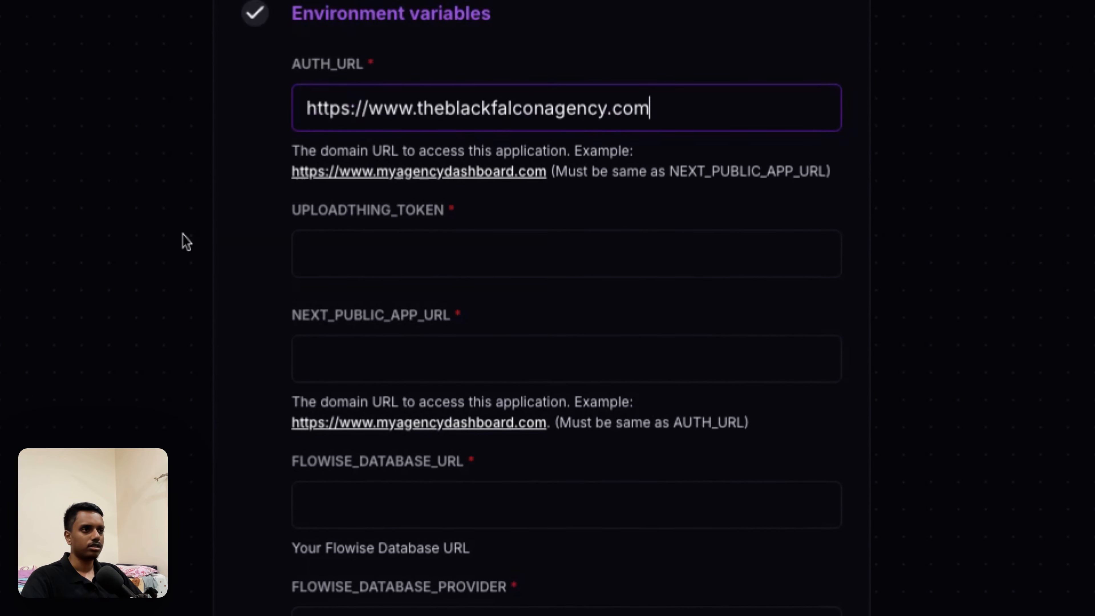
pyautogui.click(208, 225)
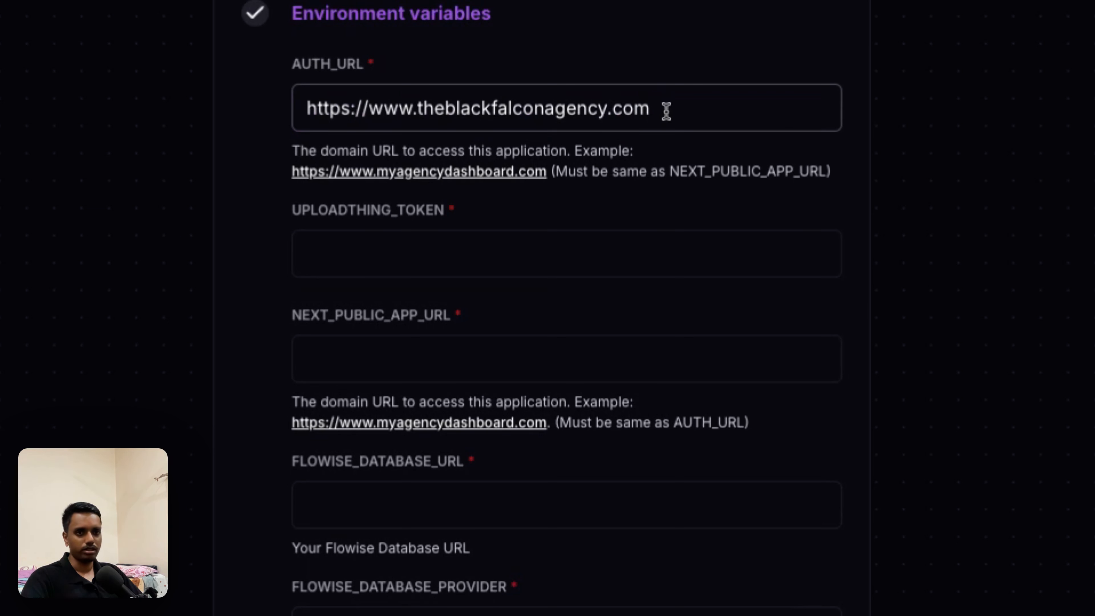
pyautogui.doubleClick(397, 111)
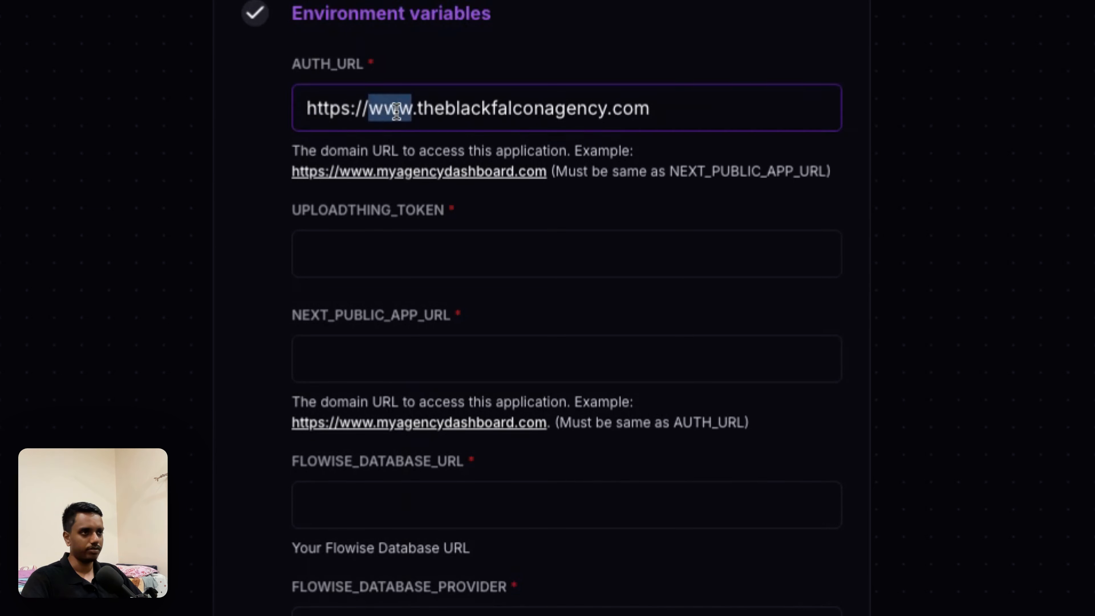
pyautogui.click(686, 107)
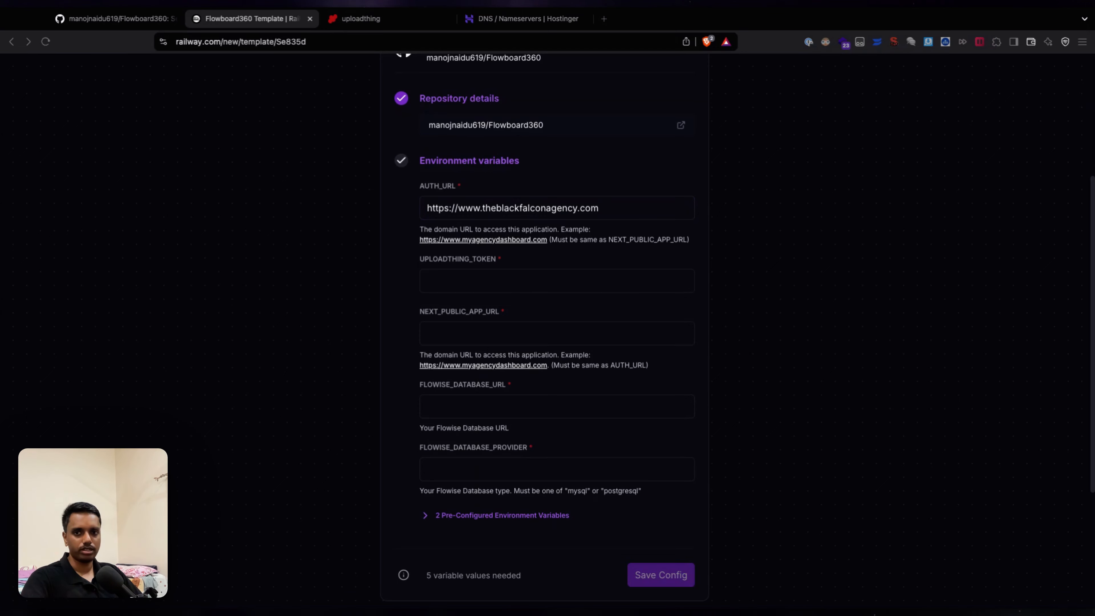
# Step: Paste the UploadThing token into the UPLOADTHING_TOKEN variable
pyautogui.click(442, 281)
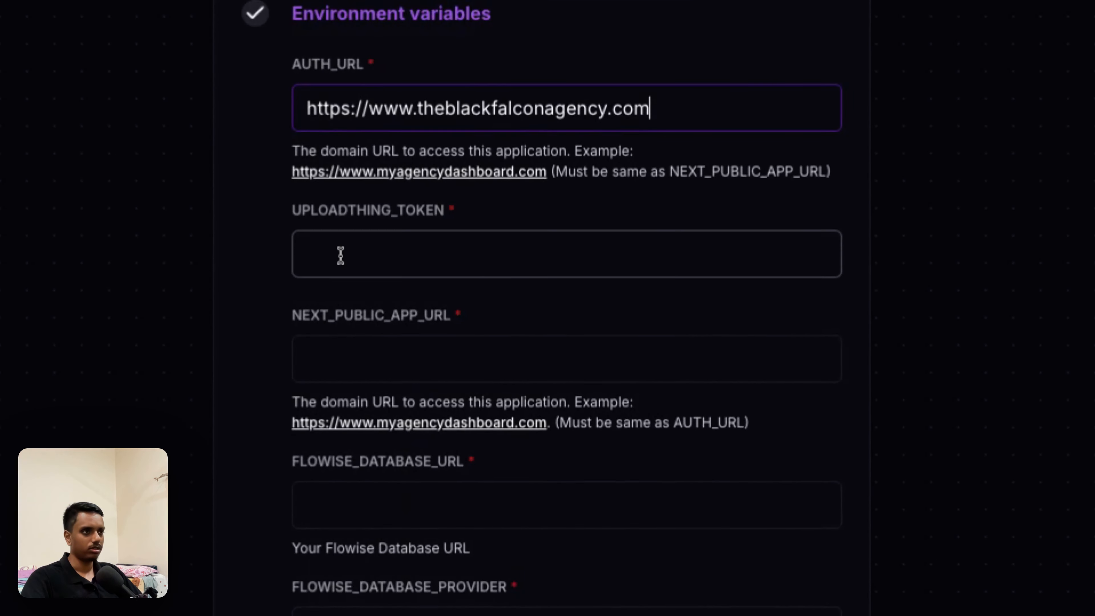
pyautogui.hotkey('ctrl', 'v')
pyautogui.click(248, 350)
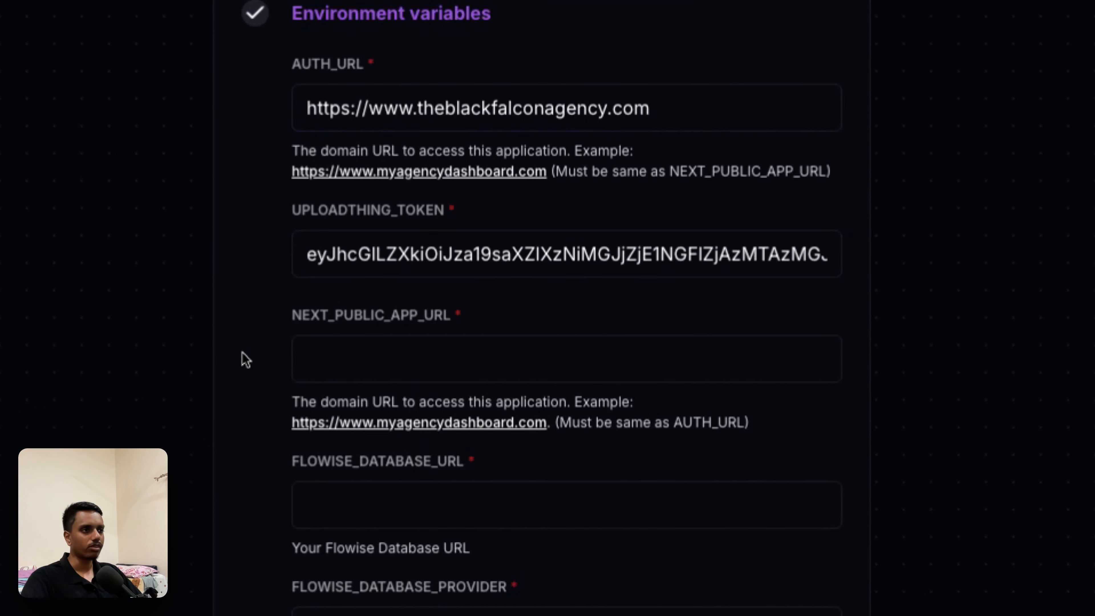
pyautogui.scroll(-1, 249, 354)
pyautogui.click(352, 311)
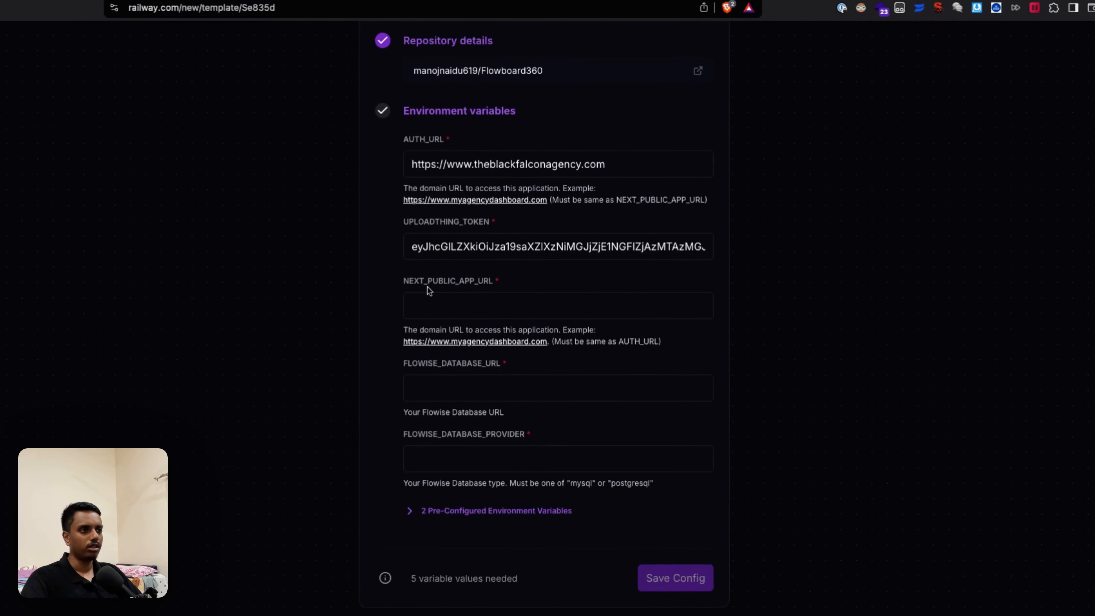
pyautogui.click(648, 65)
pyautogui.moveTo(597, 186); pyautogui.dragTo(409, 189)
pyautogui.hotkey('ctrl', 'c')
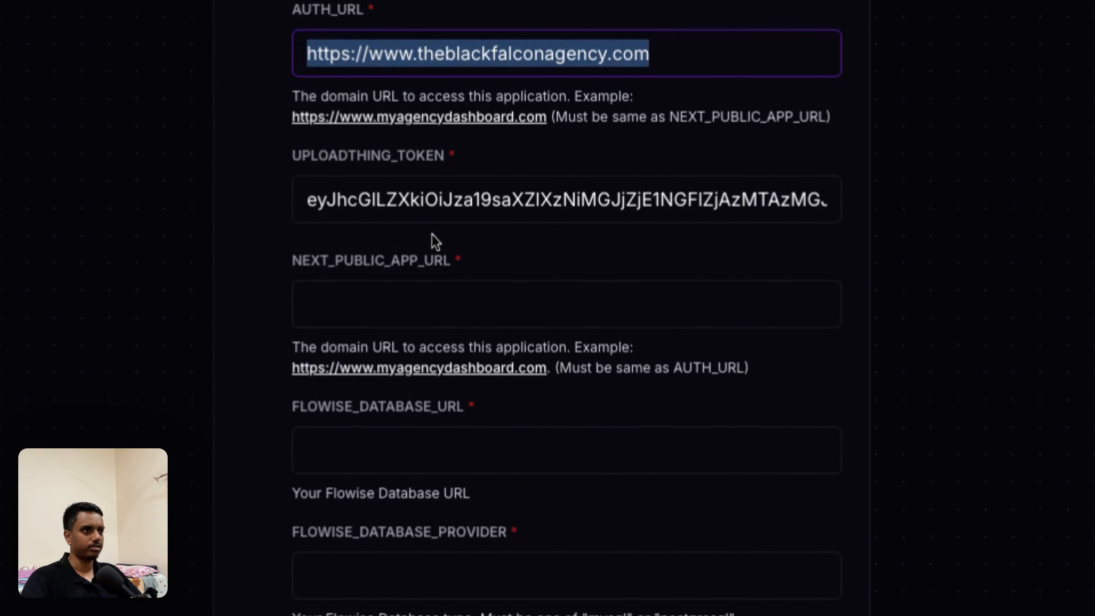
pyautogui.click(354, 311)
pyautogui.hotkey('ctrl', 'v')
pyautogui.click(271, 295)
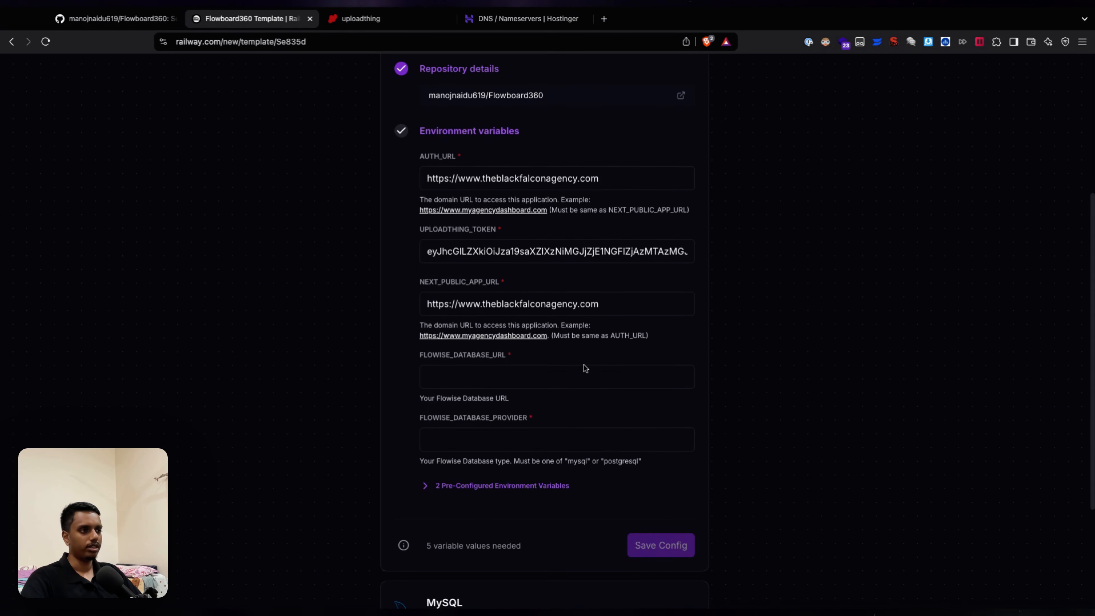
# Step: Paste the Flowise PostgreSQL connection string, including its password, into the FLOWISE_DATABASE_URL variable
pyautogui.scroll(-1, 583, 367)
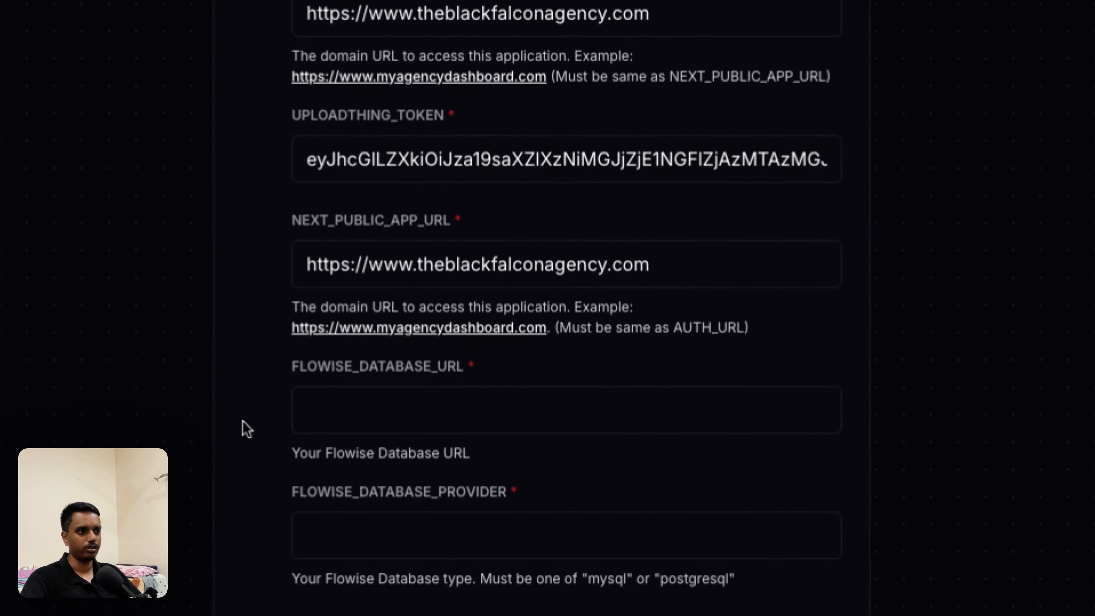
pyautogui.click(353, 411)
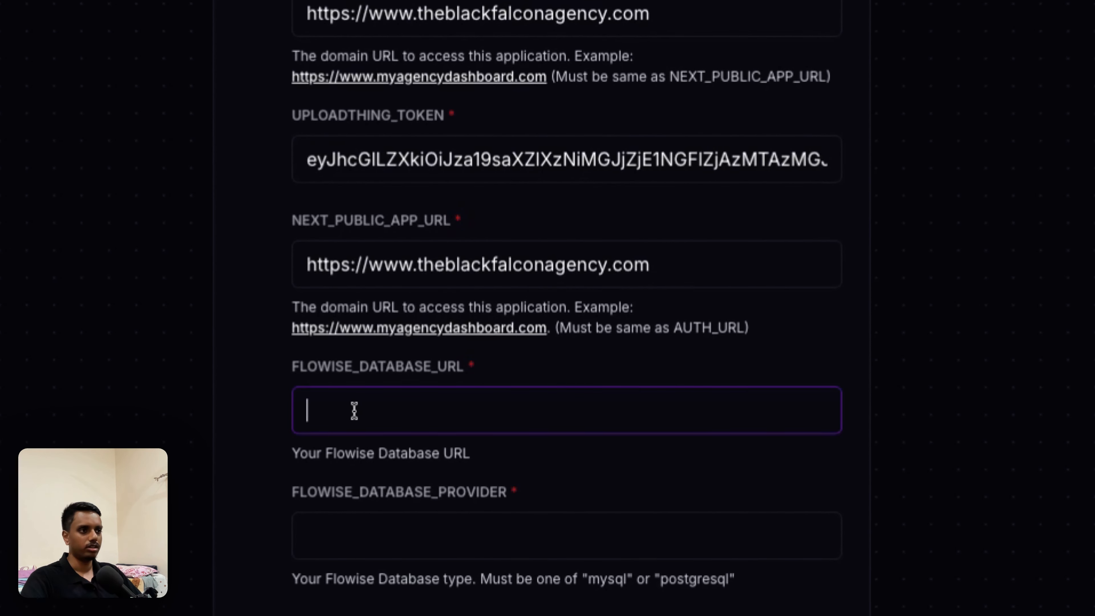
pyautogui.hotkey('ctrl', 'v')
pyautogui.click(235, 460)
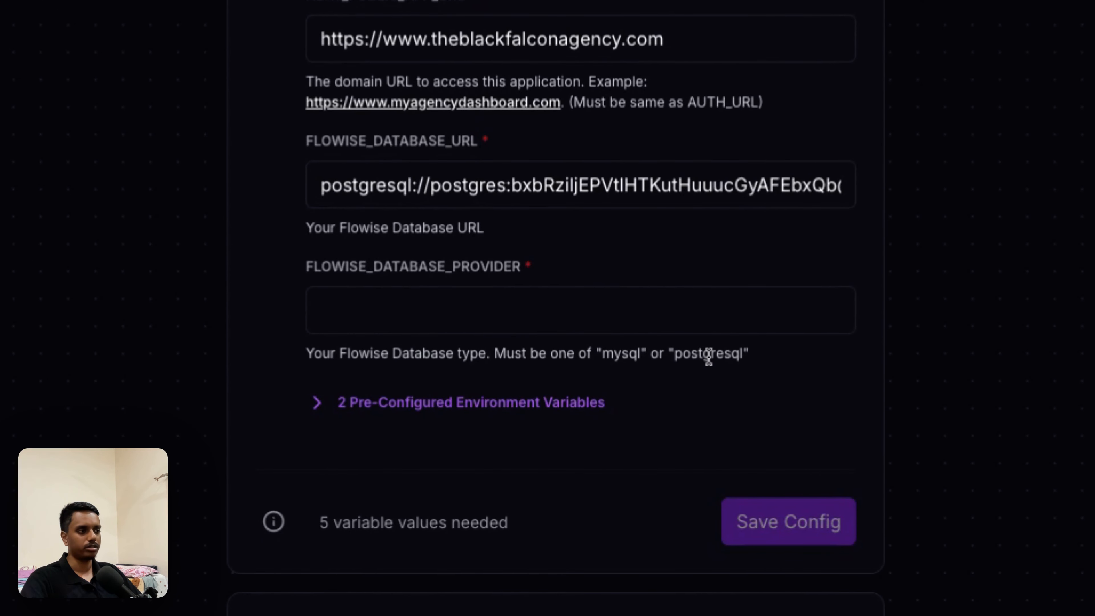
# Step: Set the FLOWISE_DATABASE_PROVIDER variable to postgresql, copied from the hint beneath it
pyautogui.doubleClick(709, 354)
pyautogui.hotkey('ctrl', 'c')
pyautogui.click(415, 311)
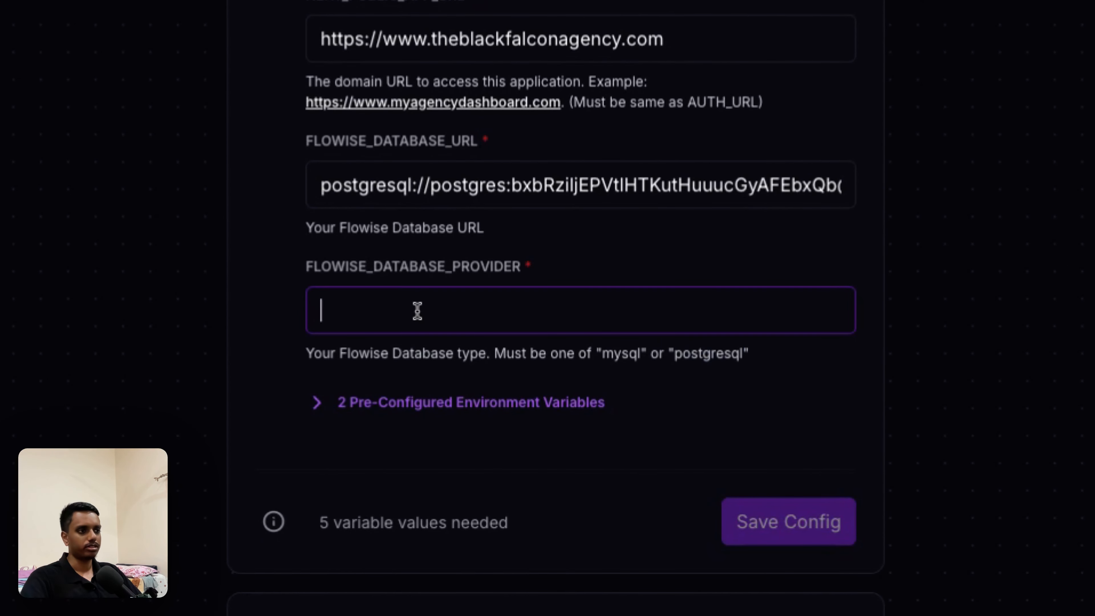
pyautogui.hotkey('ctrl', 'v')
pyautogui.click(634, 267)
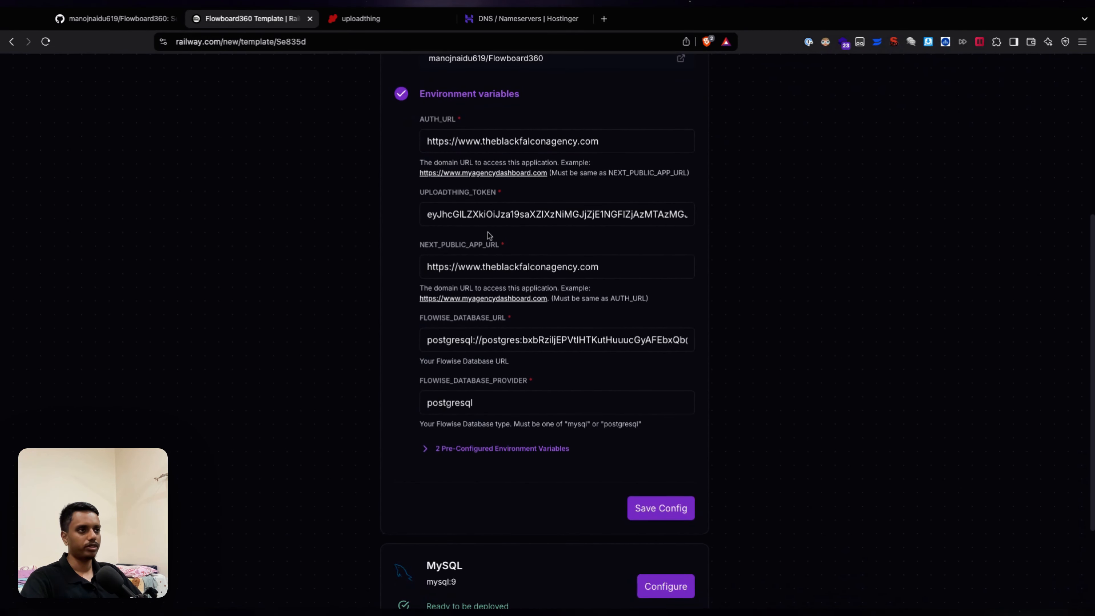
# Step: Save the Flowboard360 service configuration and deploy the template with its MySQL service
pyautogui.scroll(-1, 602, 495)
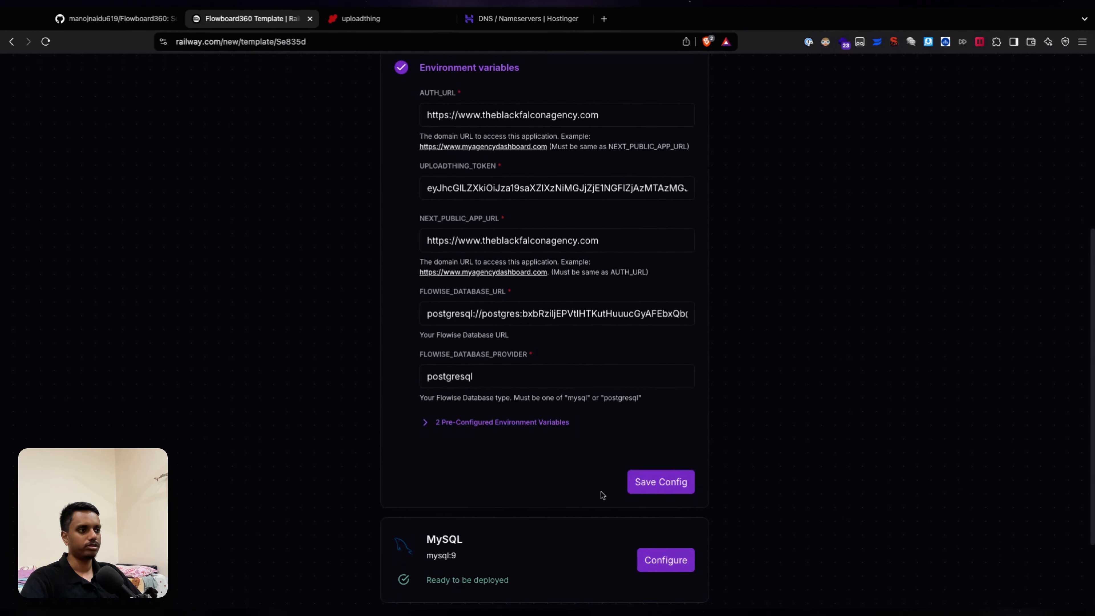
pyautogui.click(651, 487)
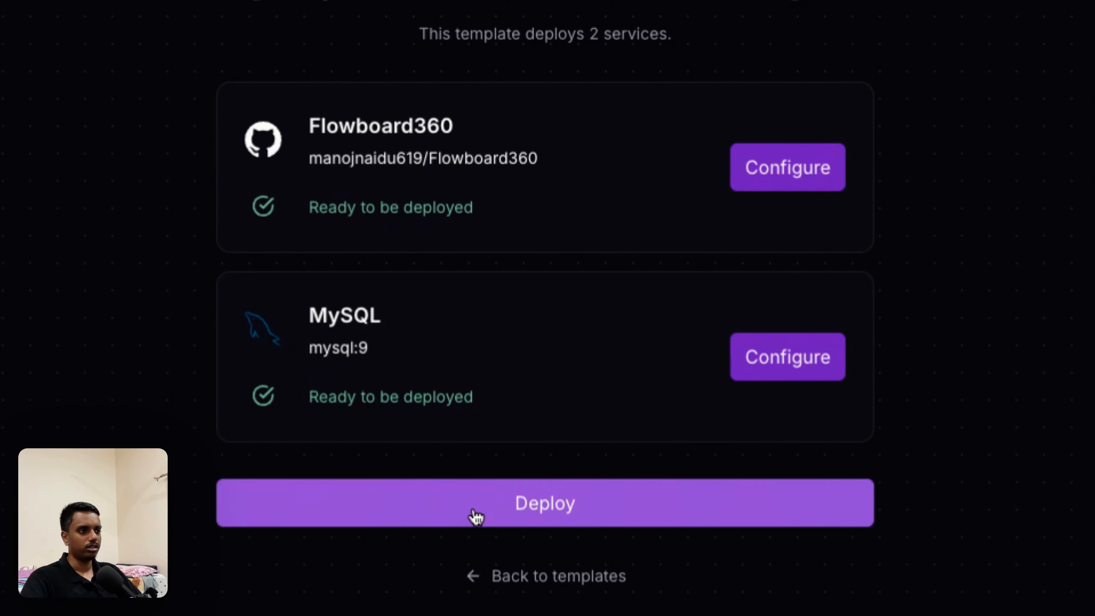
pyautogui.click(445, 509)
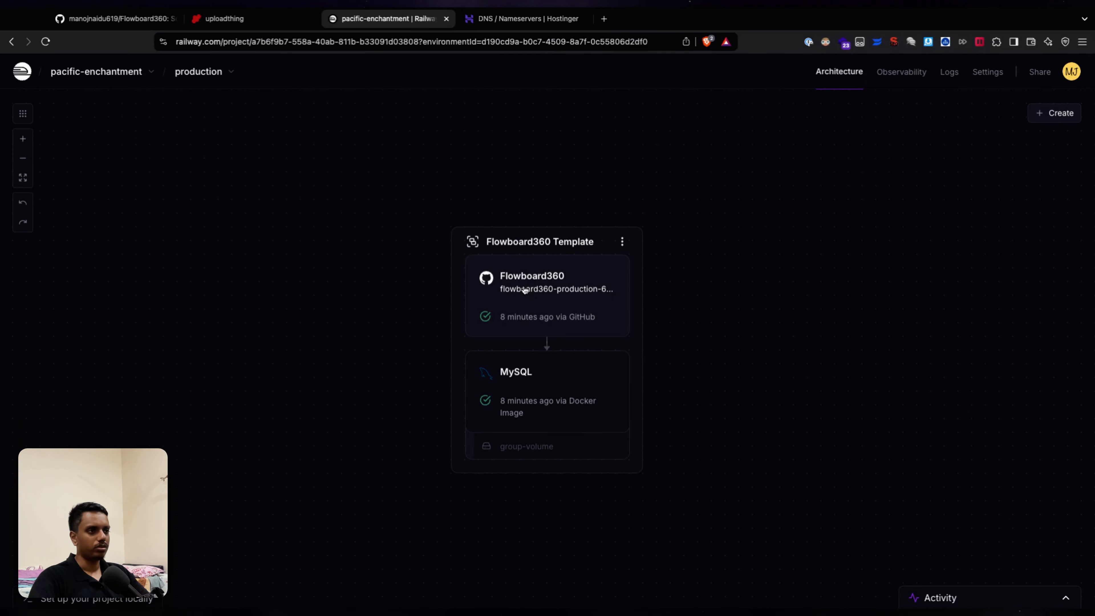
# Step: Find the deployed Flowboard360 service's public domain in its networking settings and open the site at flowboard360-production-6879.up.railway.app
pyautogui.click(536, 292)
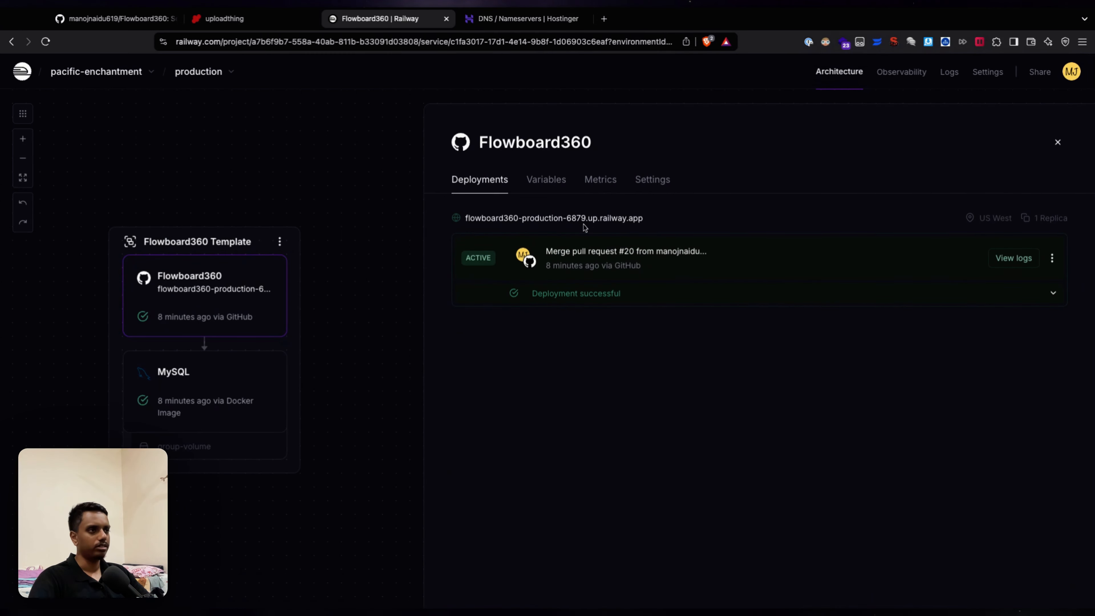
pyautogui.click(649, 181)
pyautogui.scroll(-5, 627, 426)
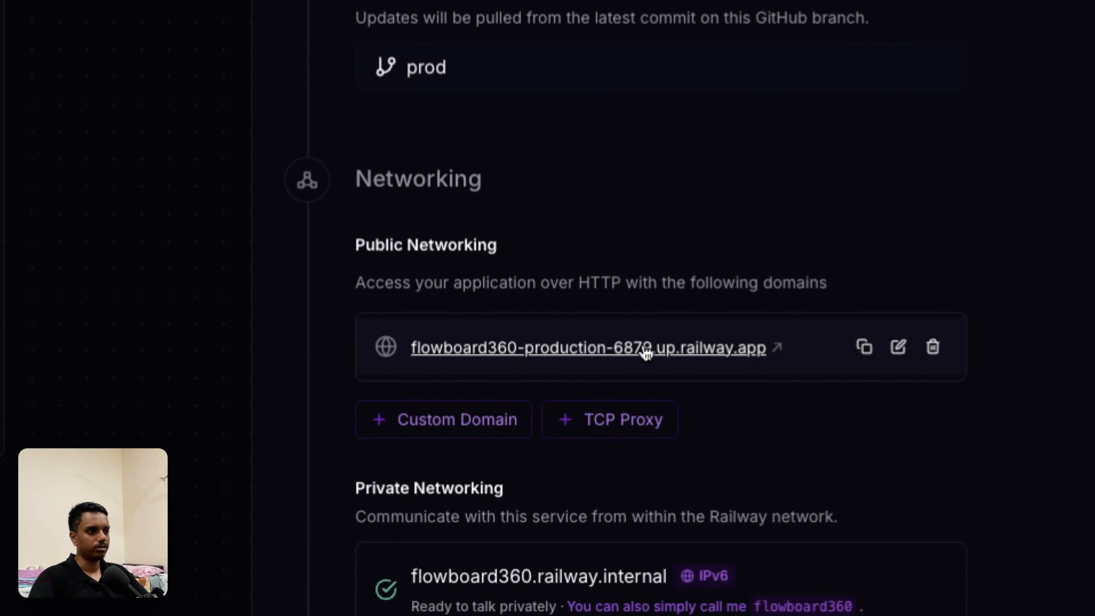
pyautogui.click(602, 353)
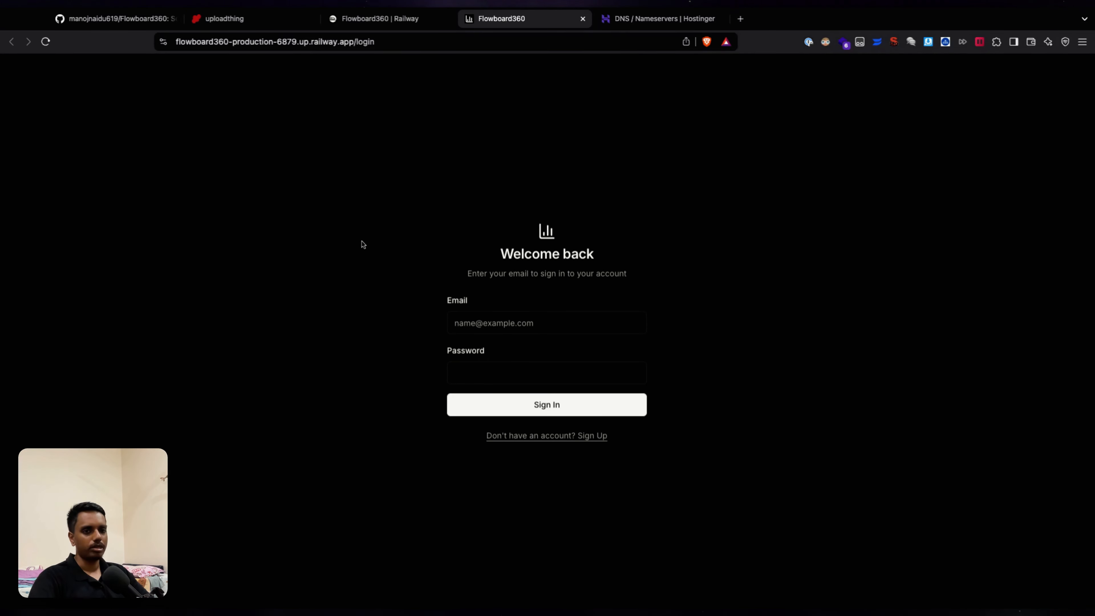
# Step: Return to the Flowboard360 service settings on Railway and start adding a custom domain under Public Networking
pyautogui.click(385, 19)
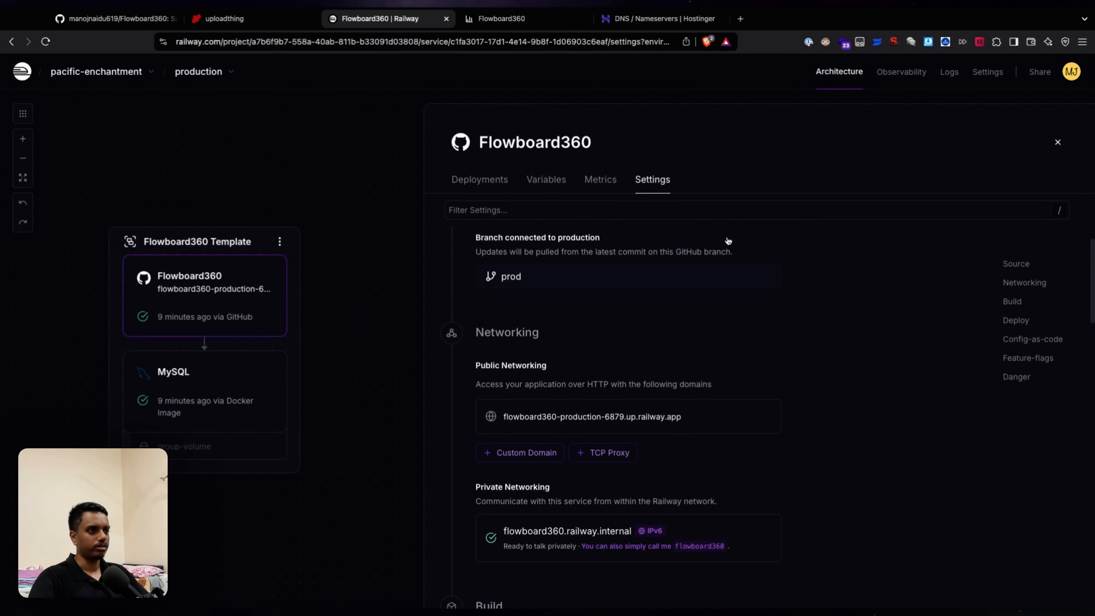
pyautogui.scroll(1, 791, 372)
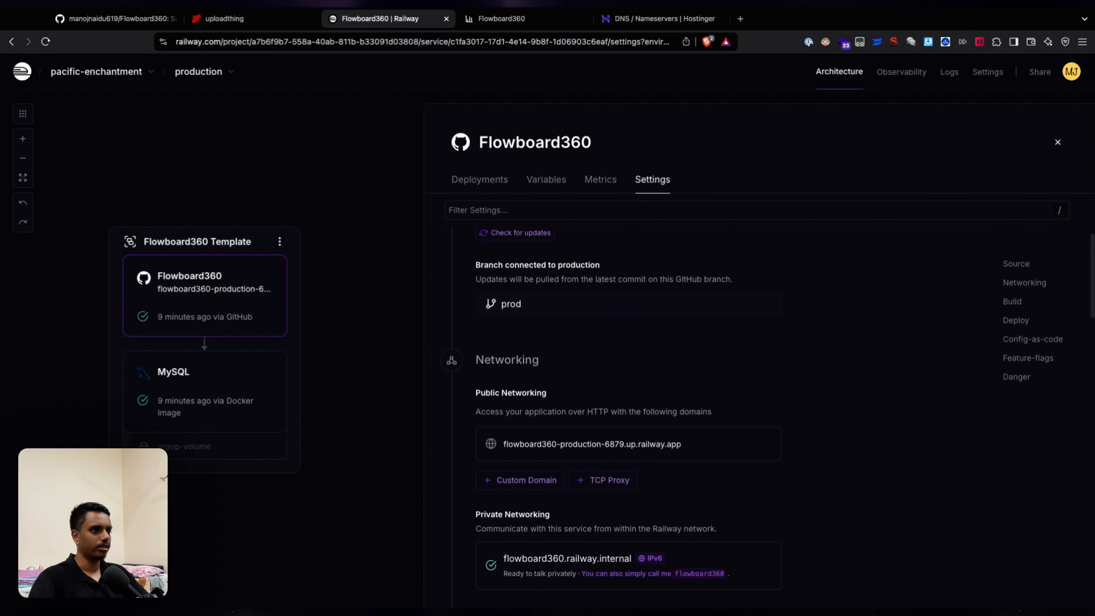
pyautogui.scroll(1, 630, 414)
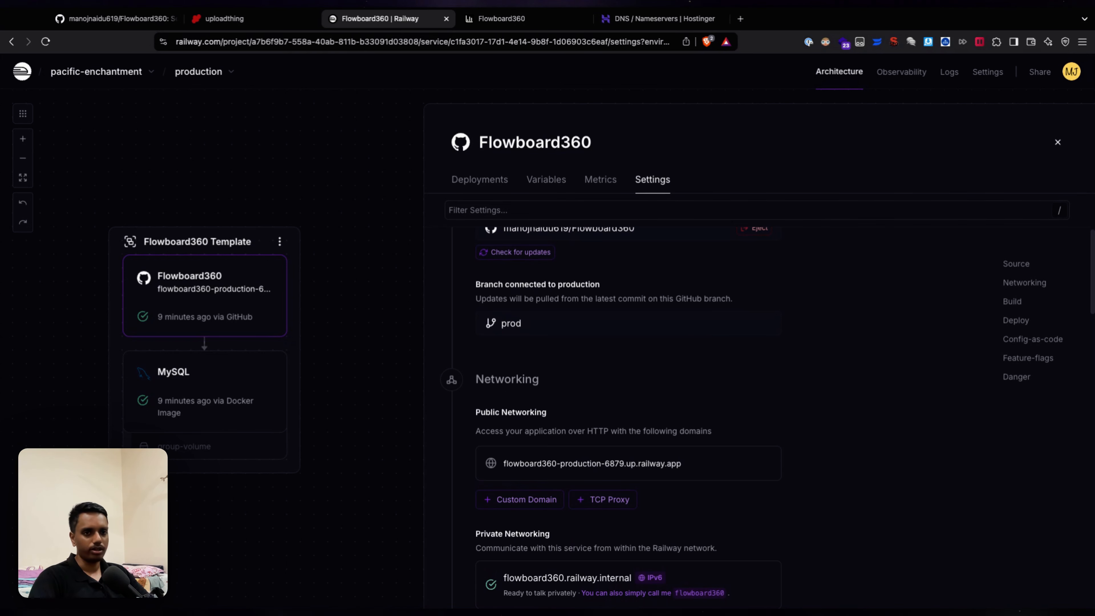
pyautogui.scroll(-1, 589, 411)
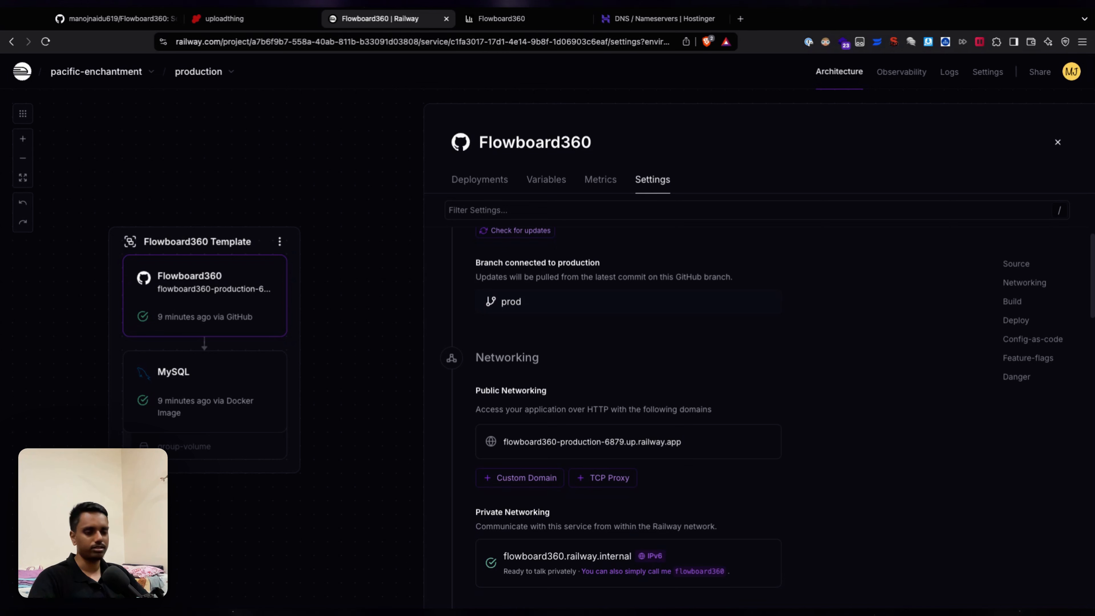
pyautogui.scroll(-5, 628, 410)
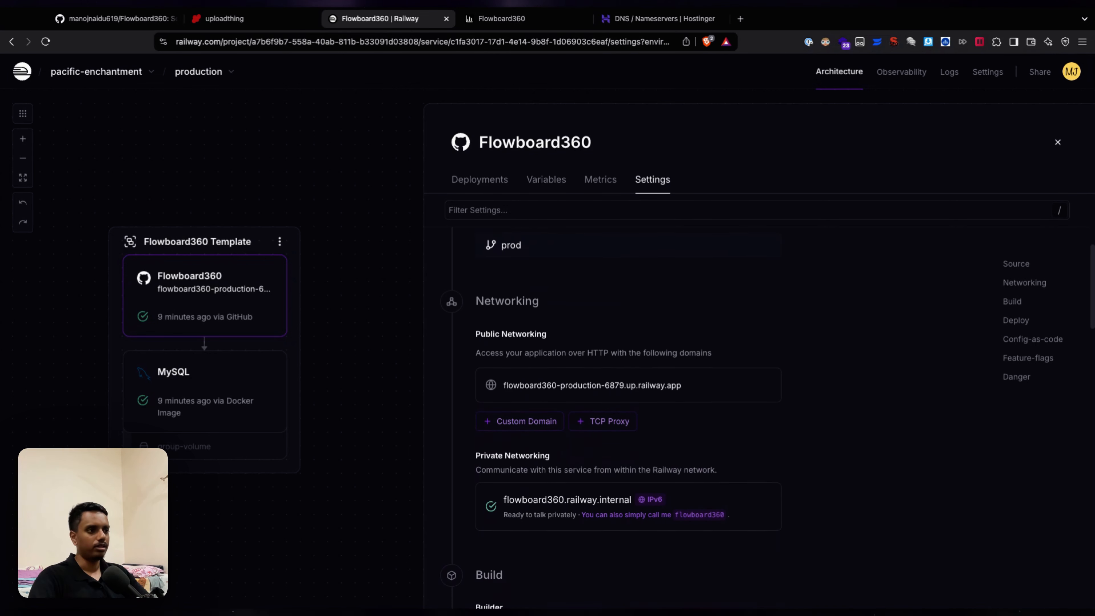
pyautogui.scroll(-6, 714, 361)
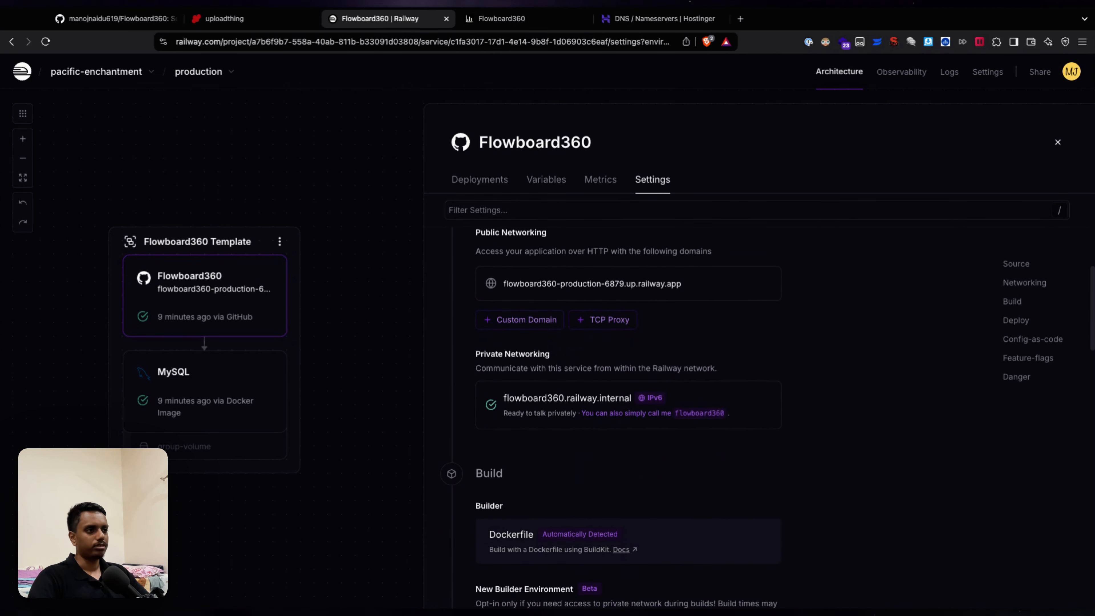
pyautogui.scroll(7, 712, 358)
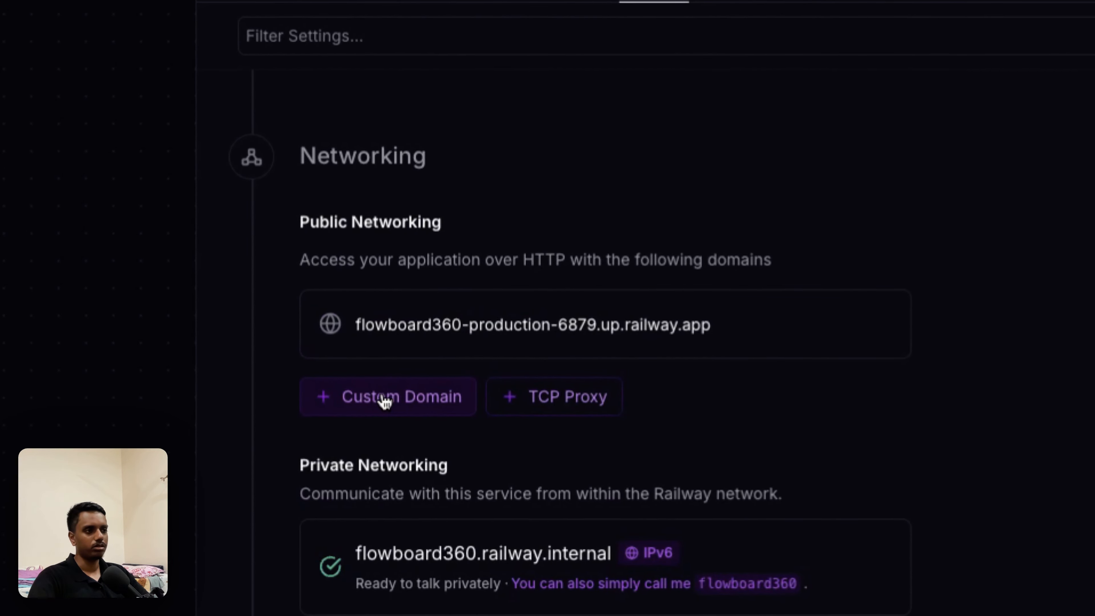
pyautogui.click(377, 399)
pyautogui.scroll(-1, 582, 447)
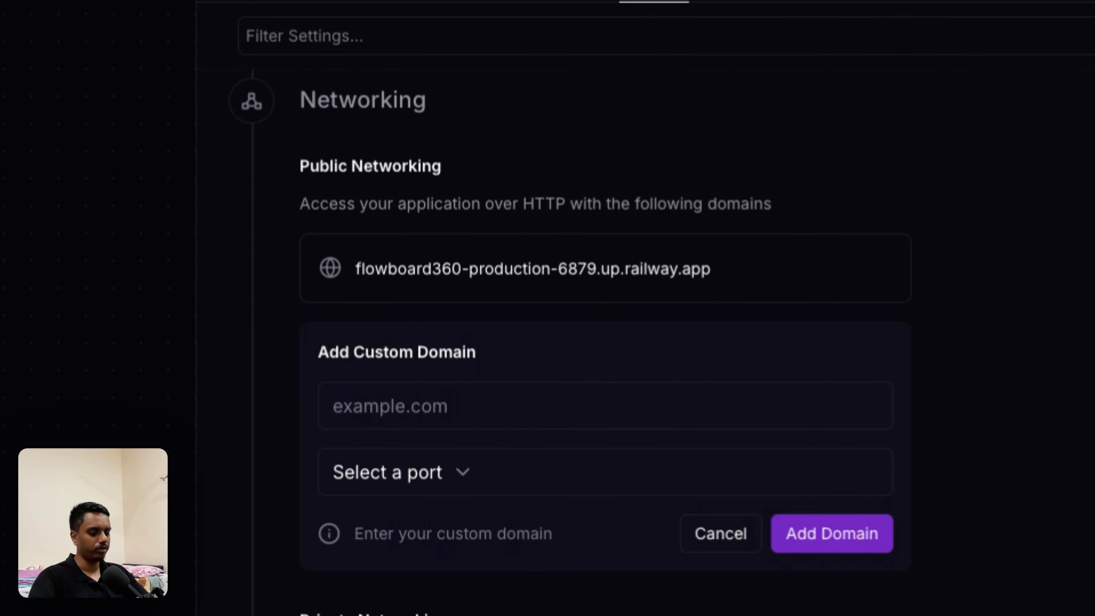
pyautogui.click(582, 405)
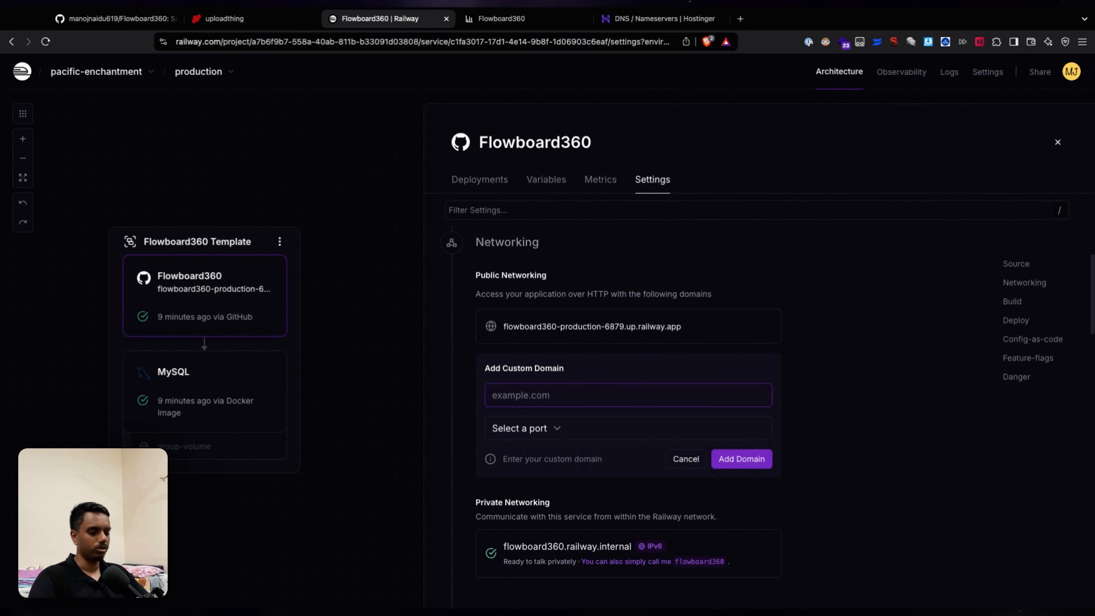
pyautogui.write('postgresql')
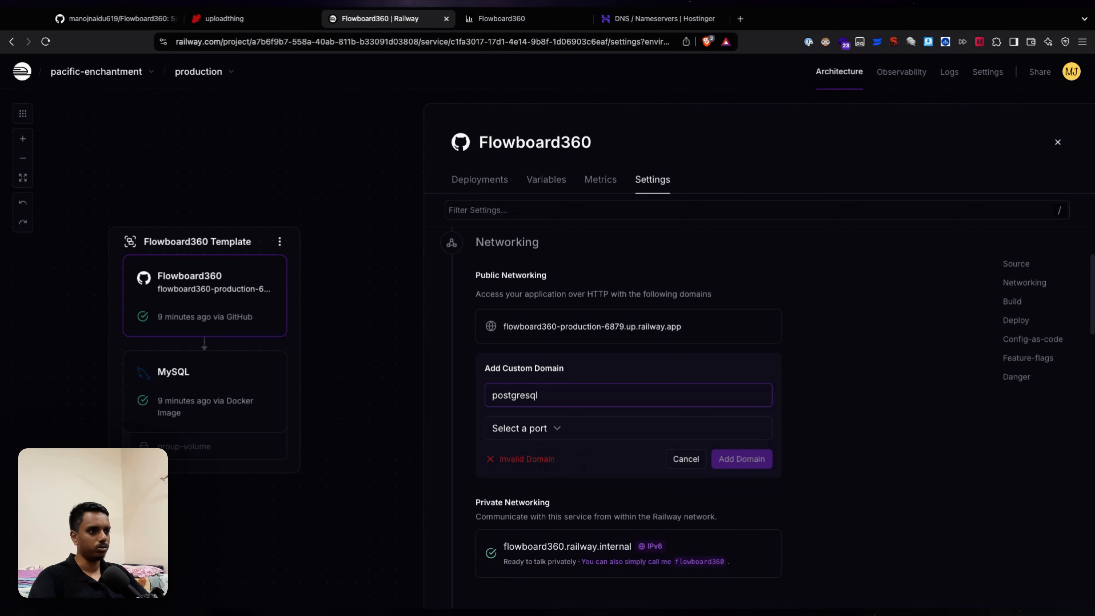
pyautogui.press('super+z')
pyautogui.press('super+Tab')
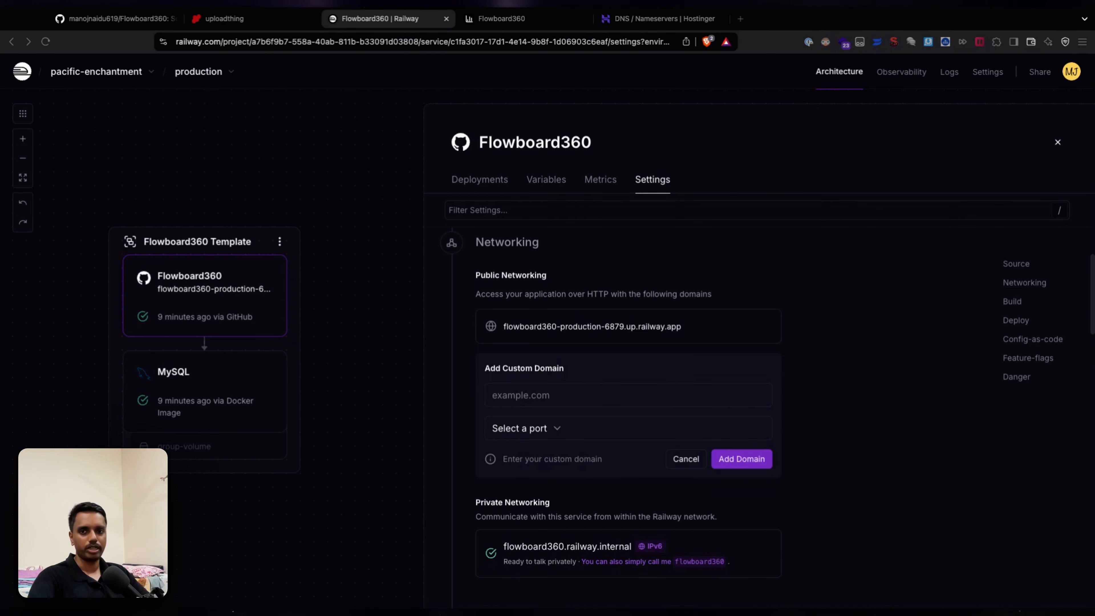
pyautogui.click(546, 400)
pyautogui.write('https://www.theblackfalconagency.com')
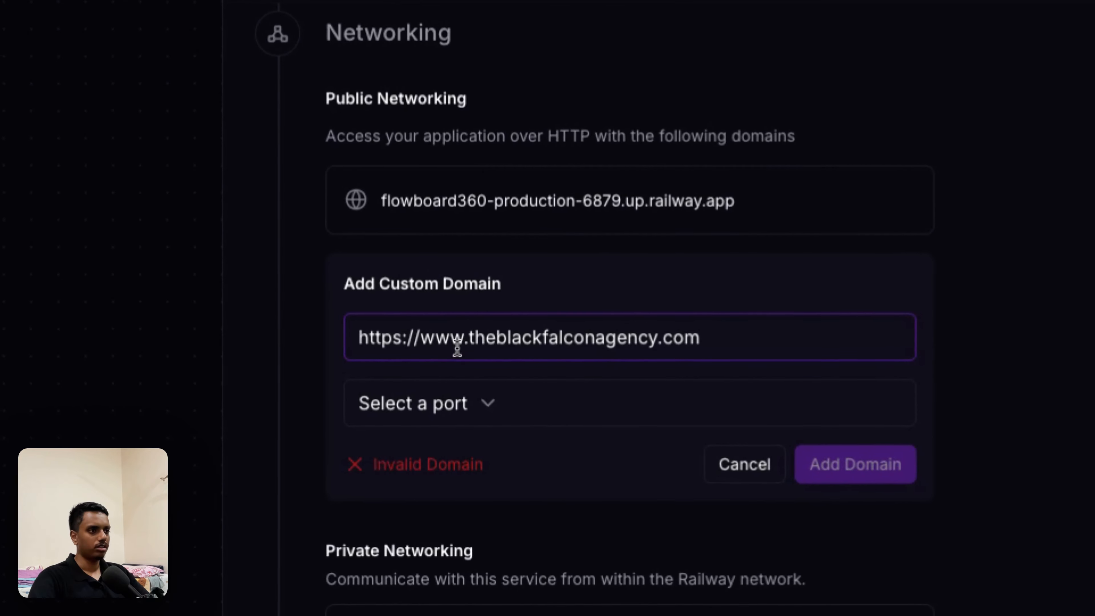
pyautogui.click(477, 345)
pyautogui.press('shift+super+Left')
pyautogui.press('BackSpace')
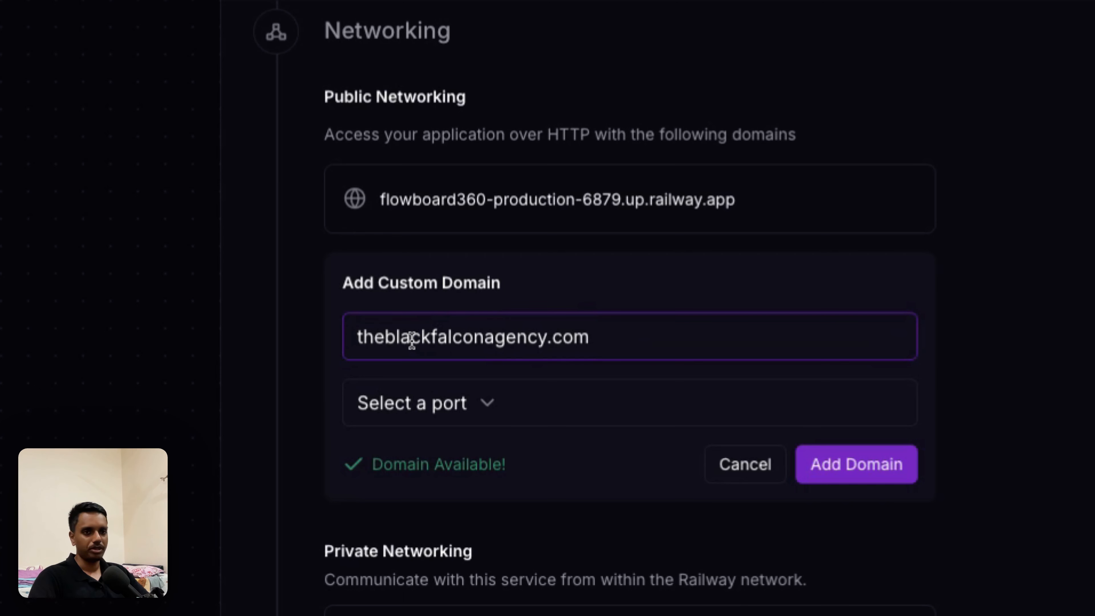
# Step: Add the custom domain on port 8080 and dismiss the DNS record instructions
pyautogui.moveTo(360, 336); pyautogui.dragTo(733, 342)
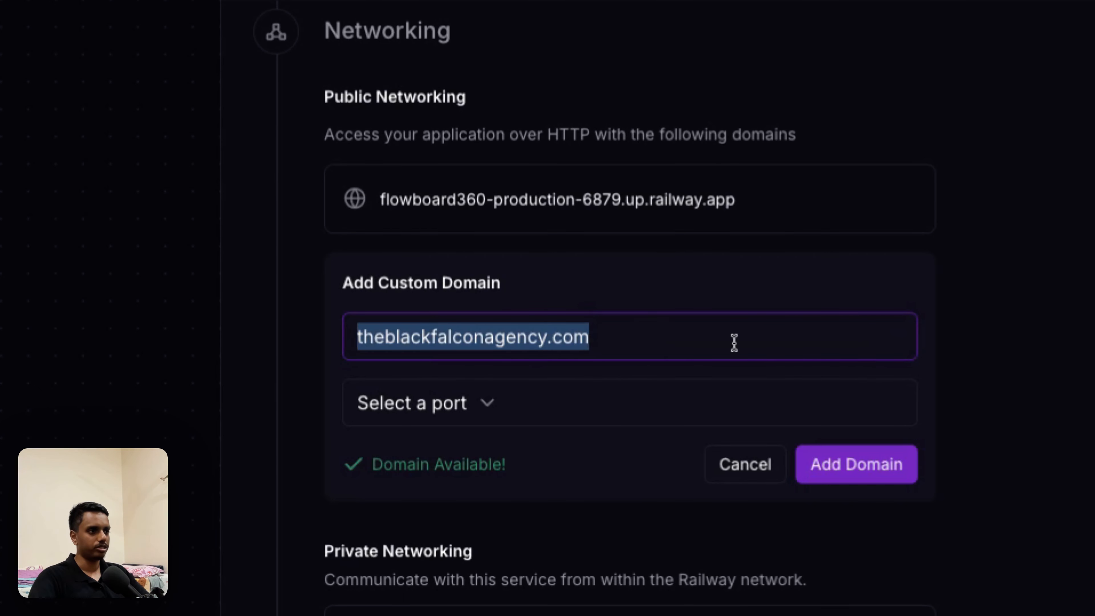
pyautogui.click(733, 342)
pyautogui.click(491, 402)
pyautogui.click(422, 506)
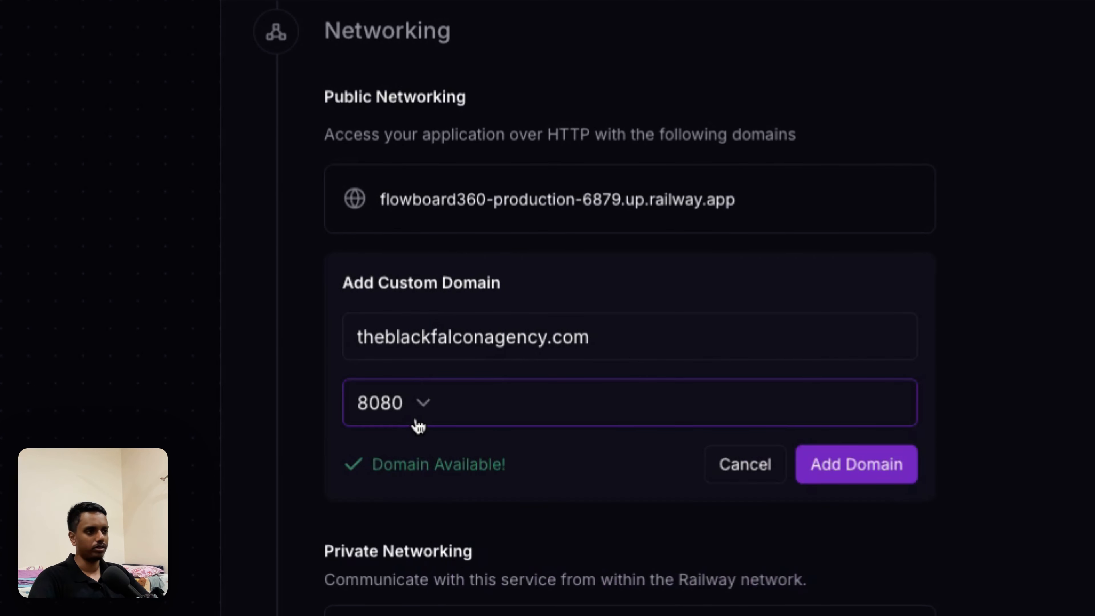
pyautogui.click(587, 477)
pyautogui.scroll(-1, 589, 457)
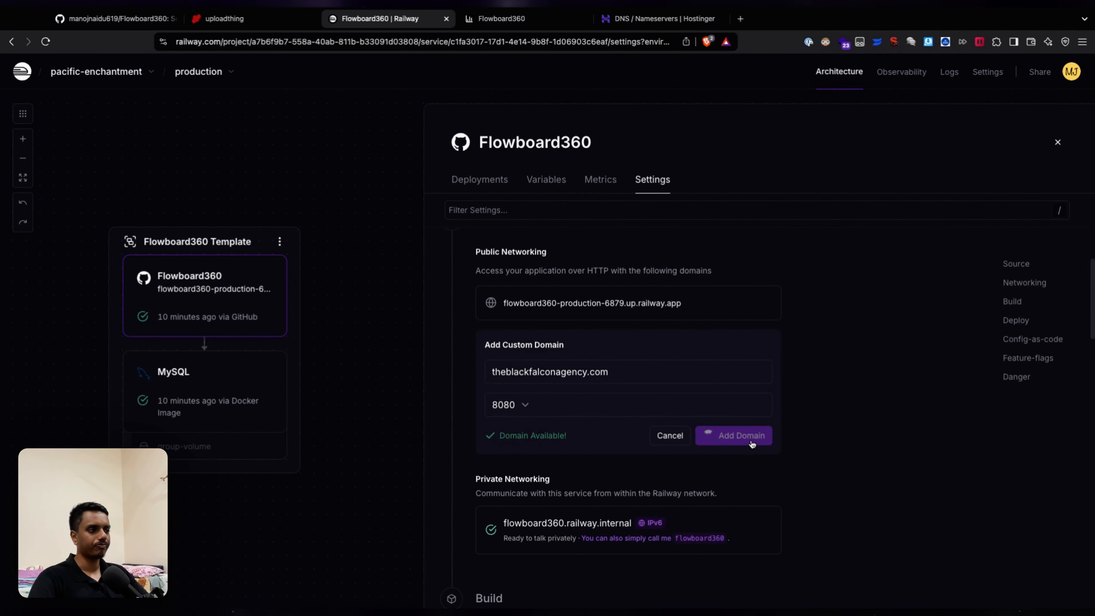
pyautogui.click(755, 441)
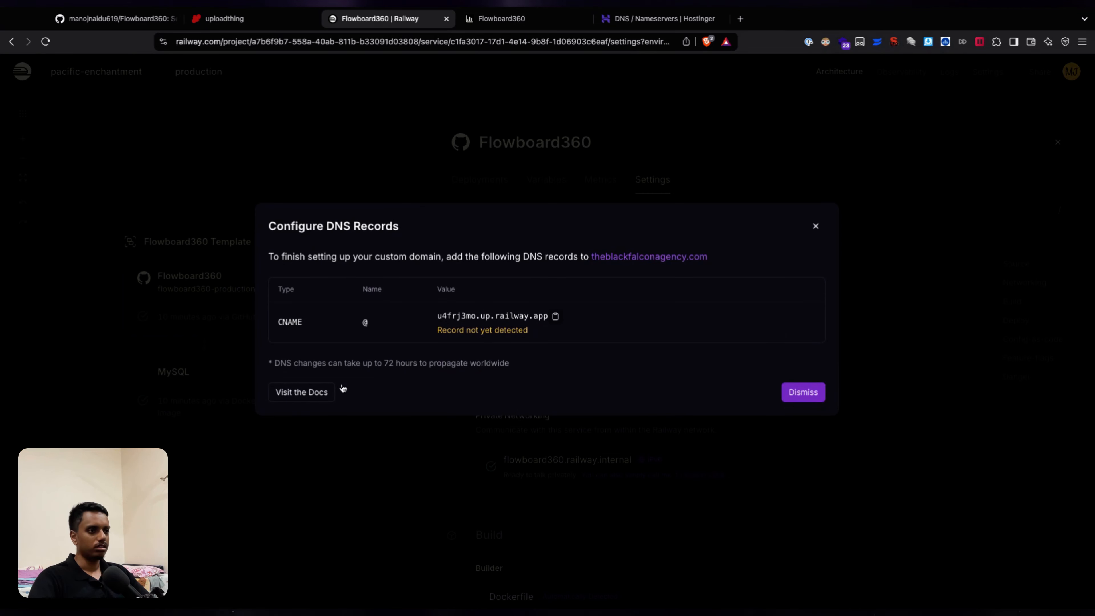
pyautogui.click(812, 397)
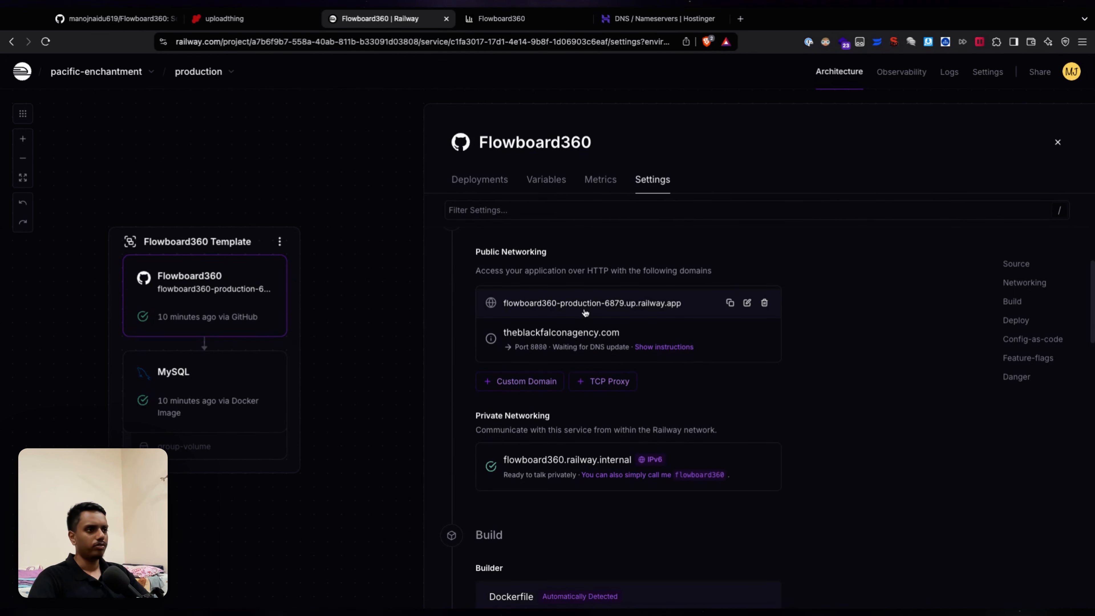
# Step: Open the flowboard360-production-6879.up.railway.app site again and show its network activity in the browser's developer tools
pyautogui.click(599, 313)
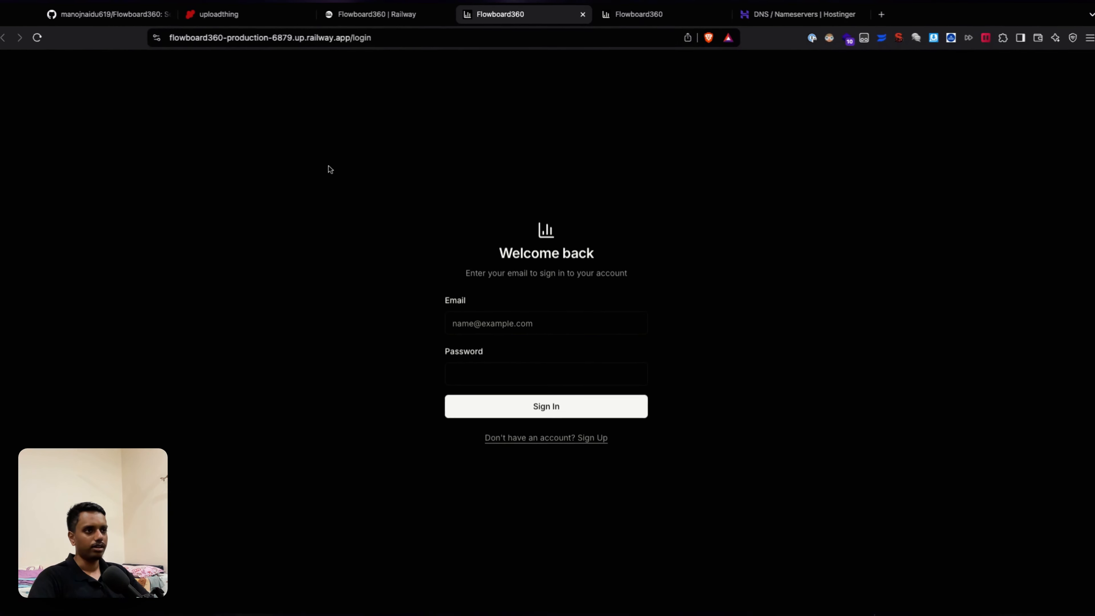
pyautogui.press('super+alt+i')
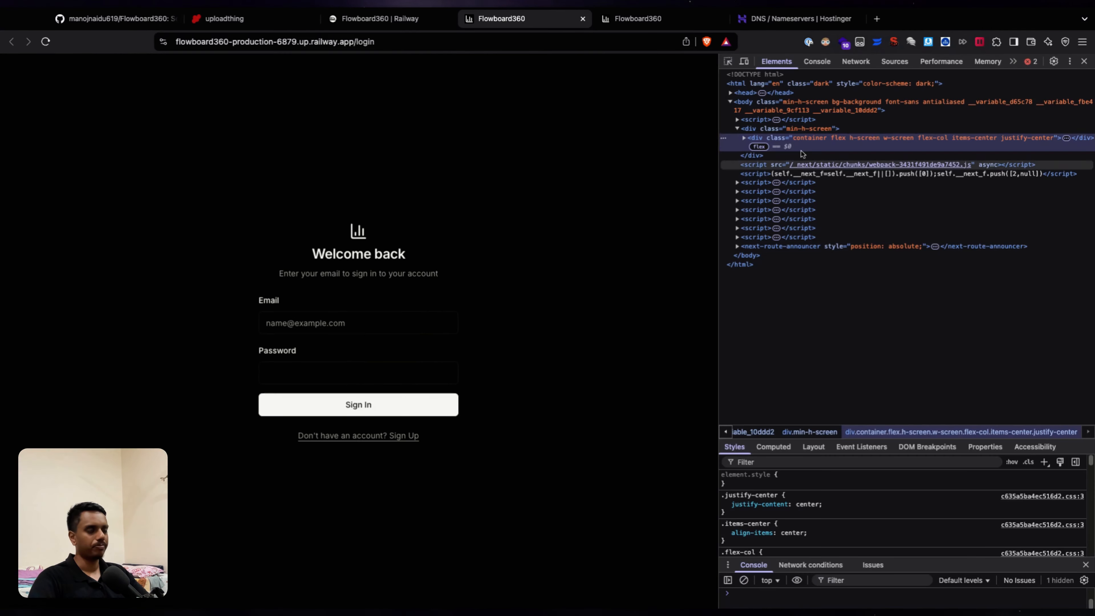
pyautogui.click(854, 61)
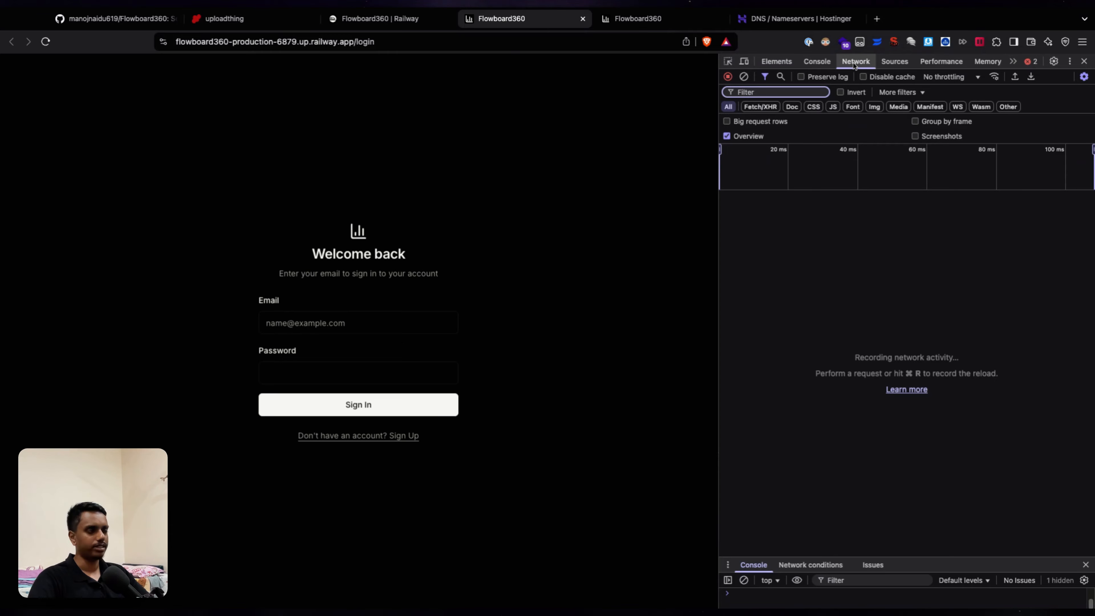
# Step: Reload the site to record its network requests and open the header details of the login document request
pyautogui.press('super+r')
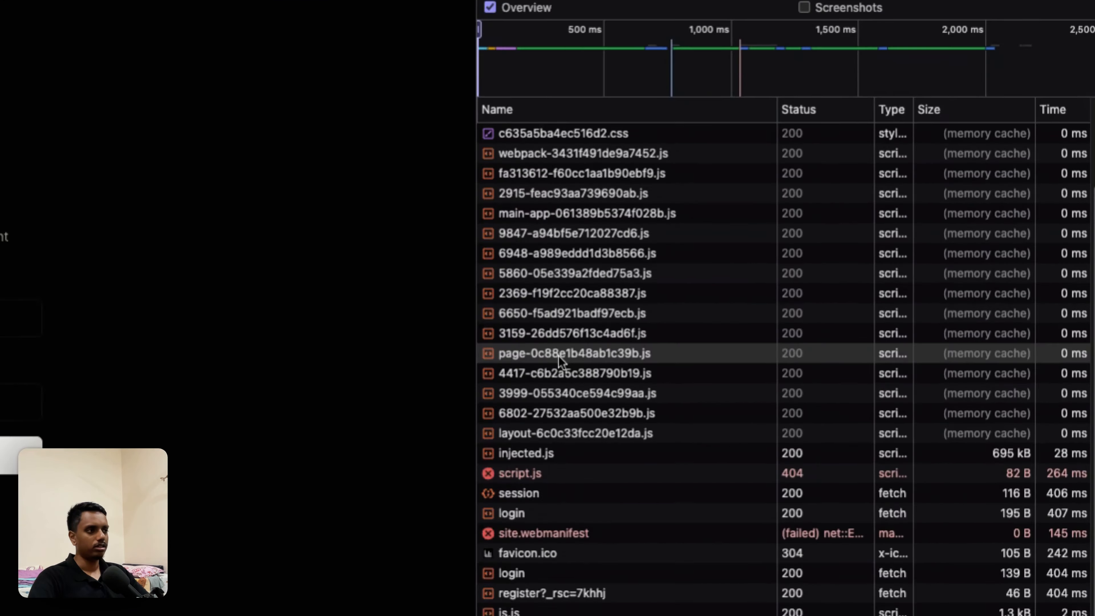
pyautogui.scroll(3, 768, 347)
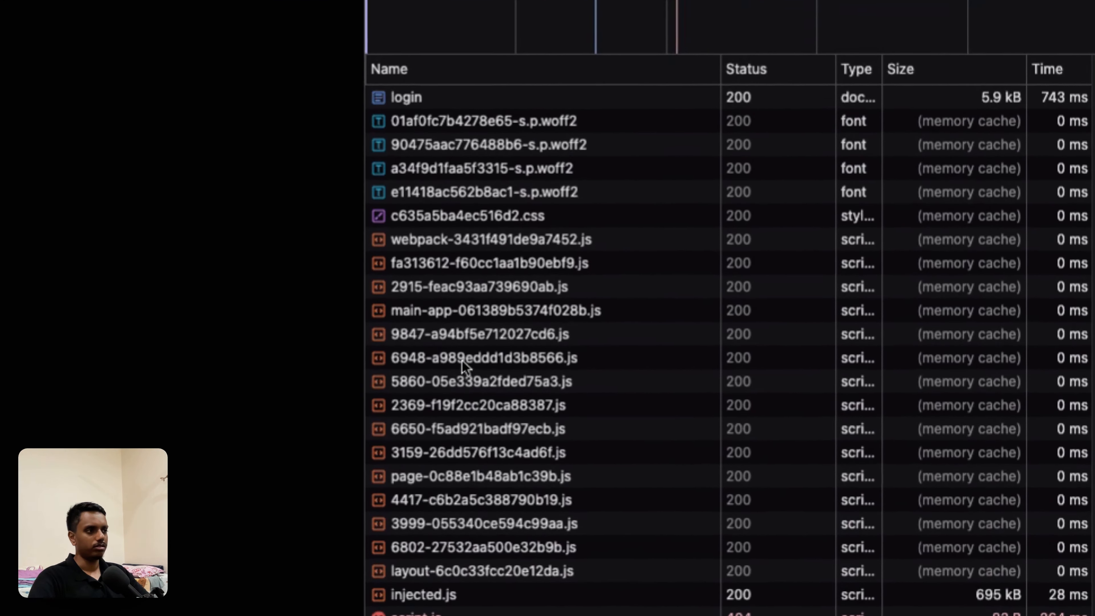
pyautogui.scroll(-3, 523, 533)
pyautogui.scroll(3, 489, 262)
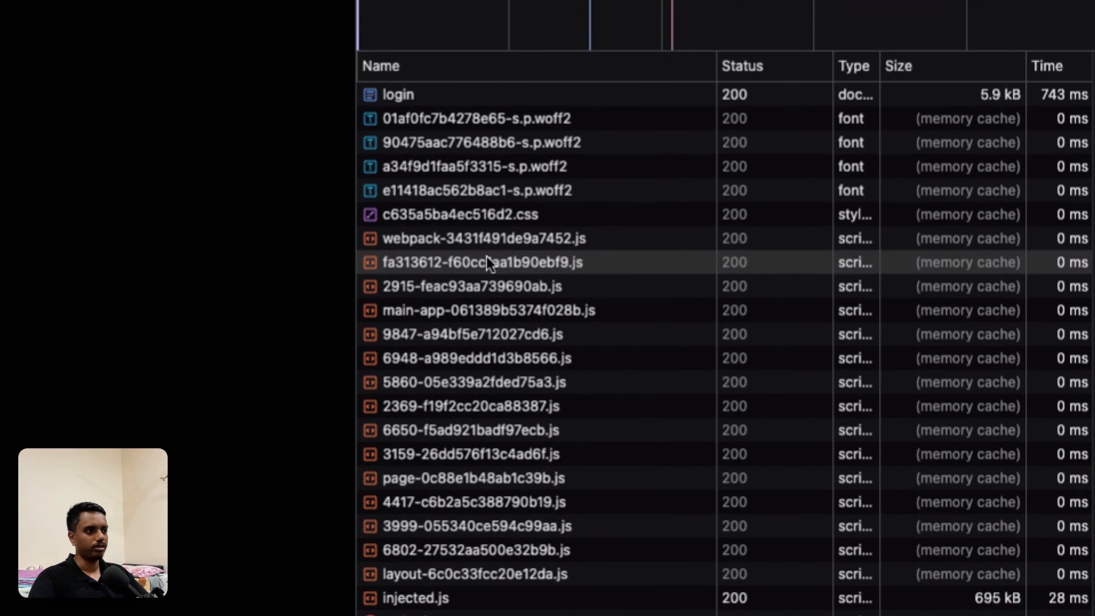
pyautogui.click(437, 97)
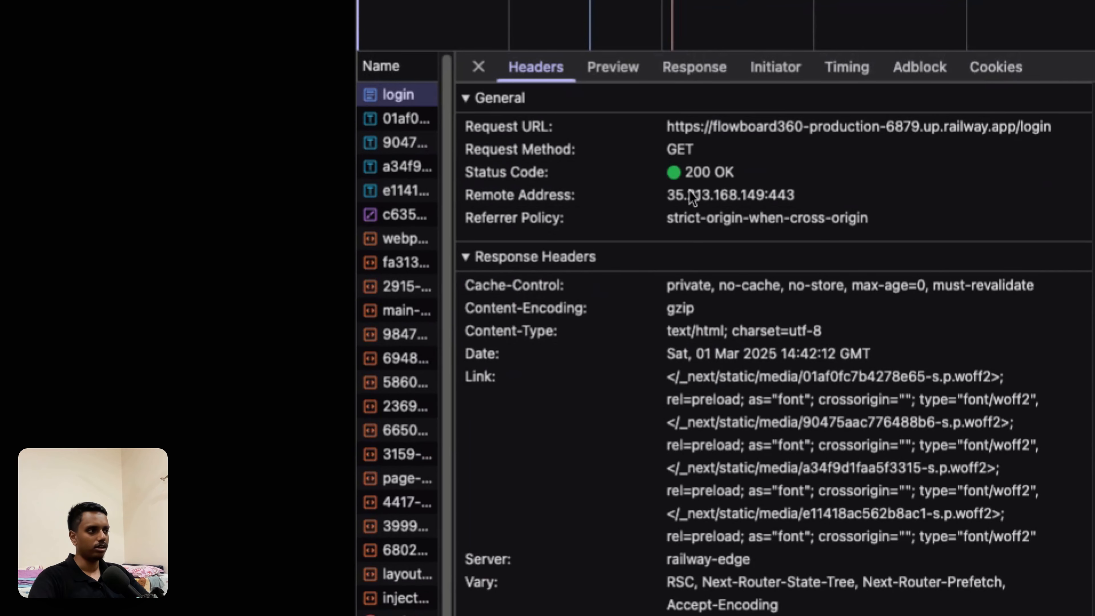
# Step: Copy the IP address 35.213.168.149 from the login request's Remote Address, without the port, and close the developer tools
pyautogui.doubleClick(761, 197)
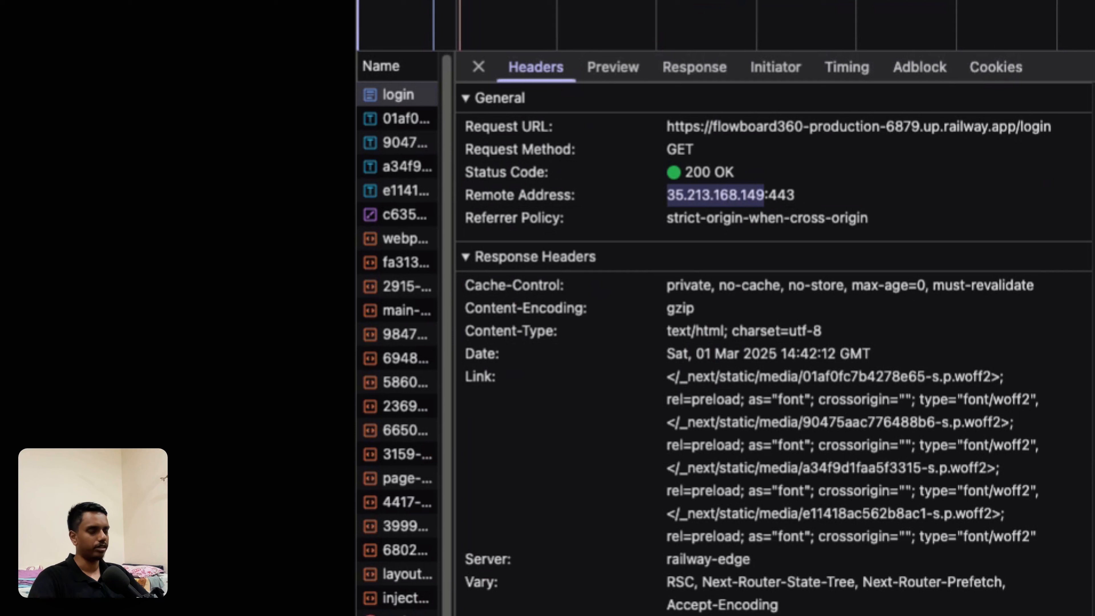
pyautogui.click(744, 219)
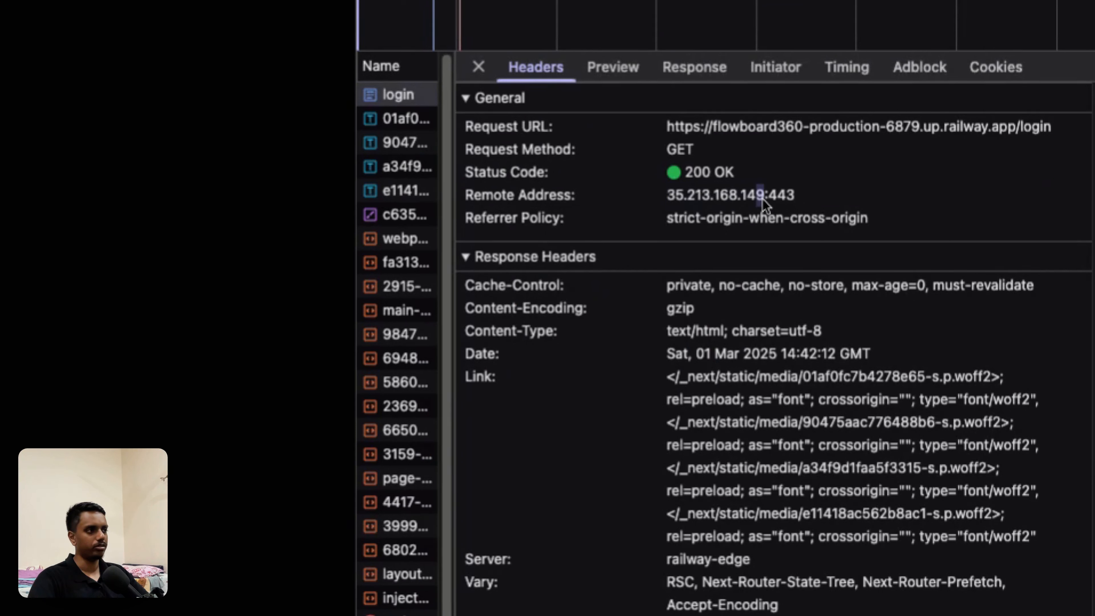
pyautogui.doubleClick(763, 198)
pyautogui.hotkey('ctrl', 'c')
pyautogui.click(690, 220)
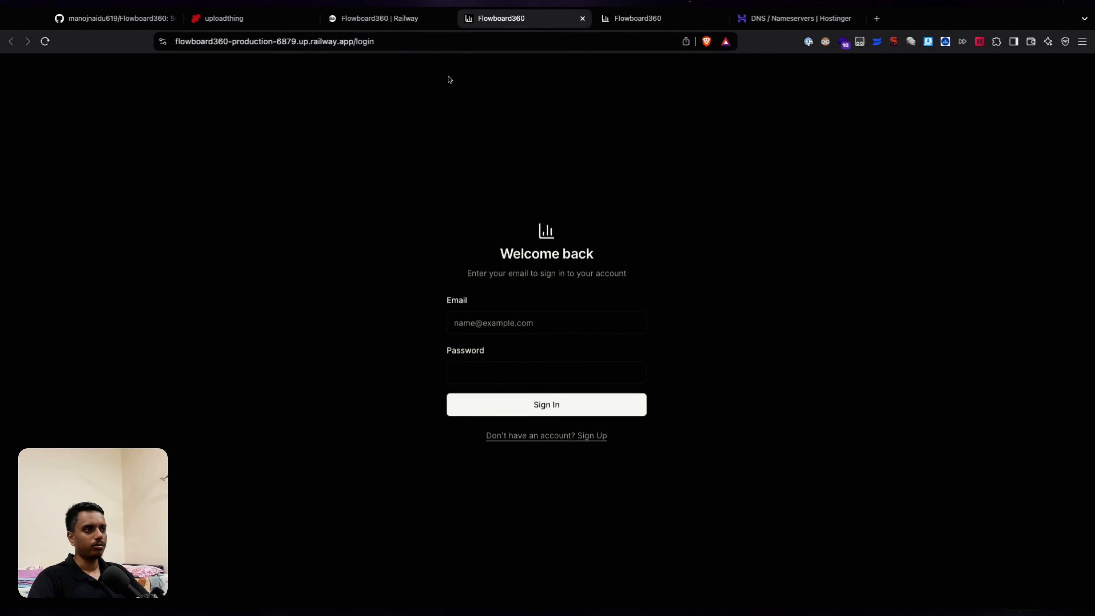
# Step: Switch to Hostinger's DNS page for theblackfalconagency.com and fill in a new A record with the name @
pyautogui.click(757, 24)
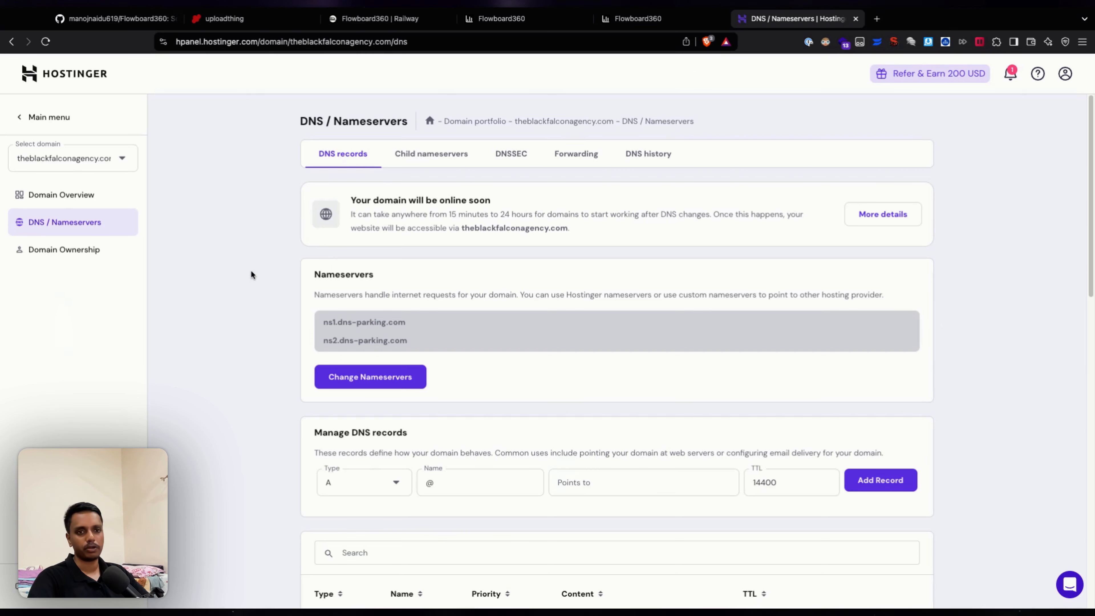
pyautogui.scroll(-5, 221, 321)
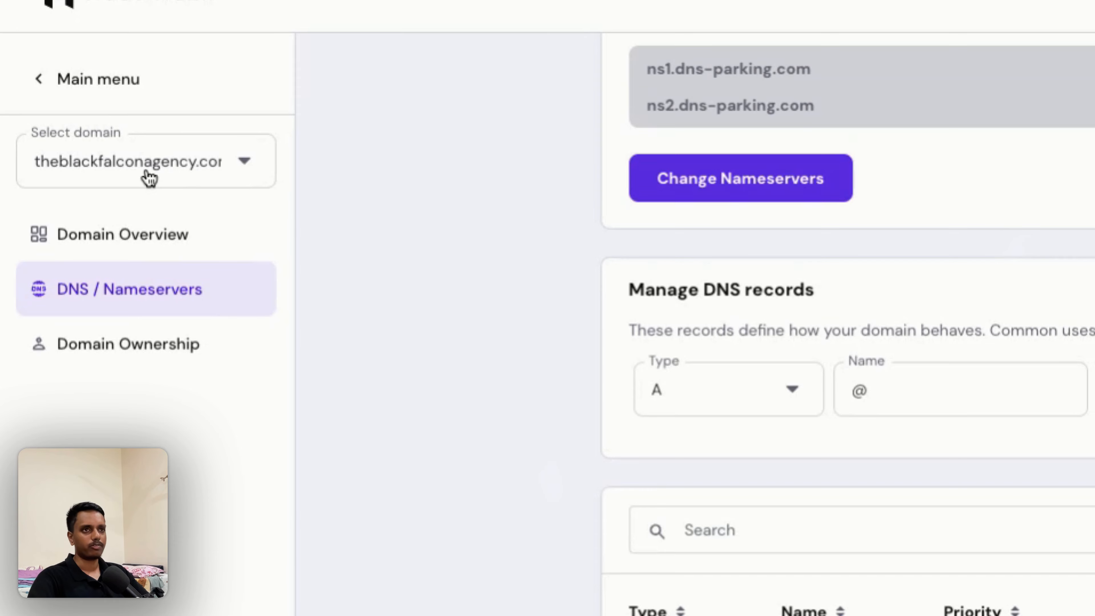
pyautogui.scroll(-1, 388, 436)
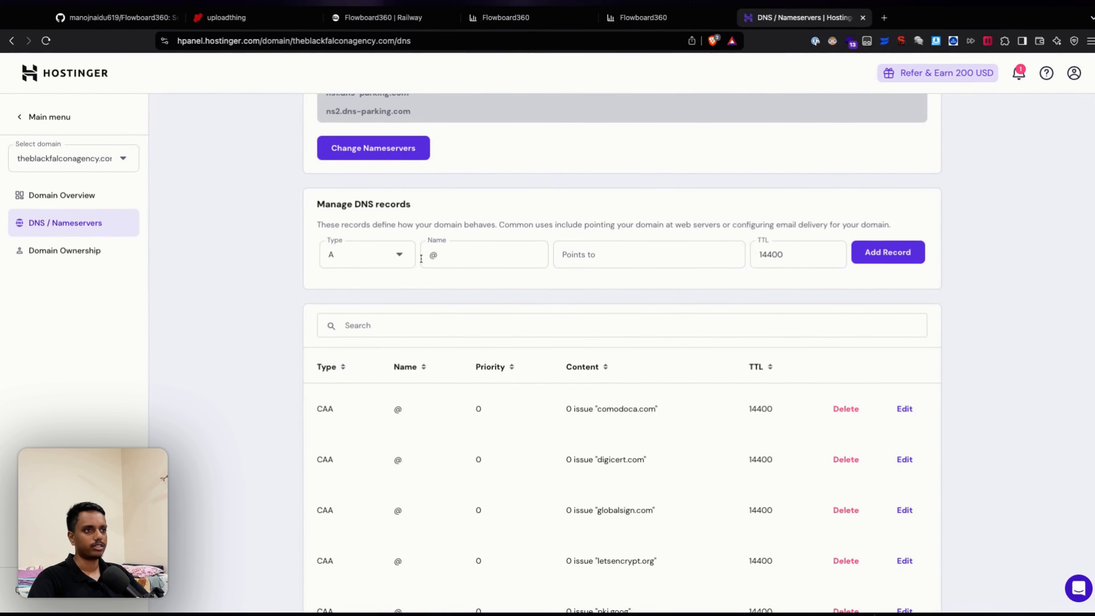
pyautogui.click(724, 361)
pyautogui.click(363, 259)
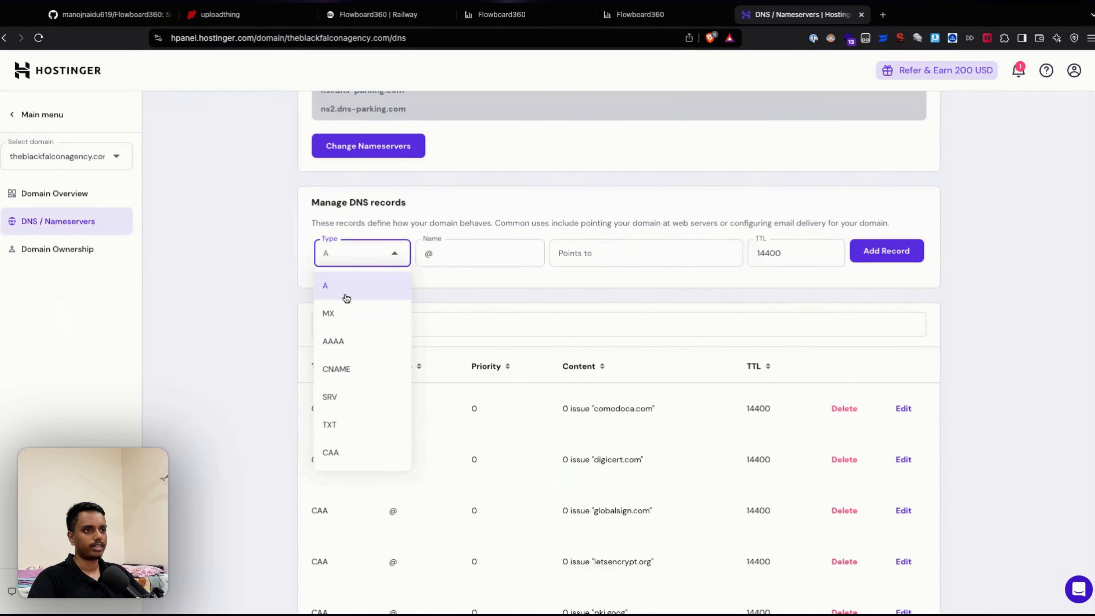
pyautogui.click(345, 294)
pyautogui.click(457, 256)
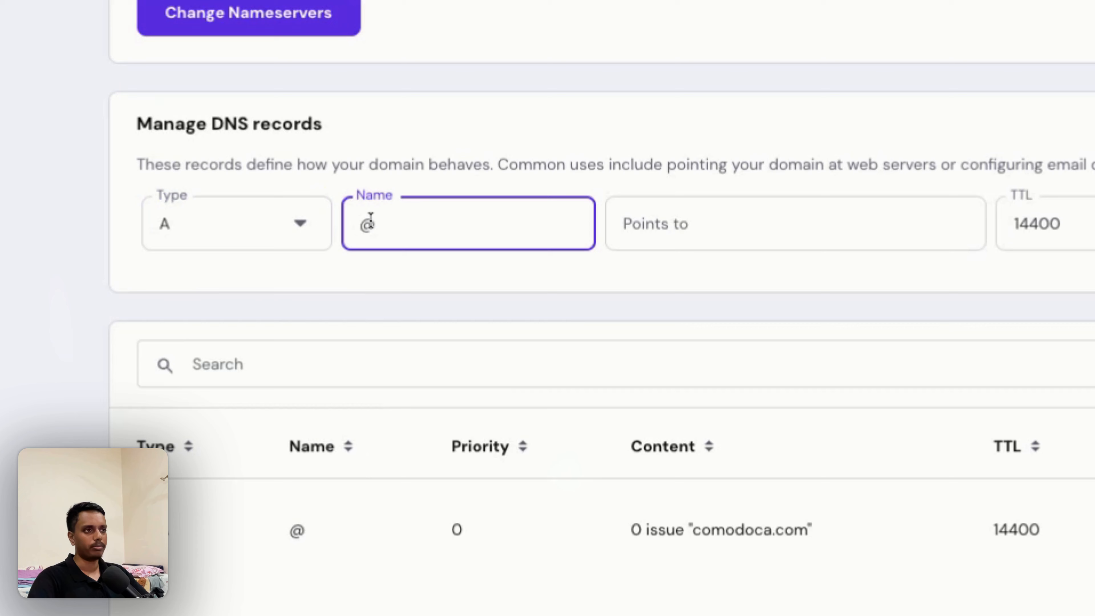
pyautogui.write('@')
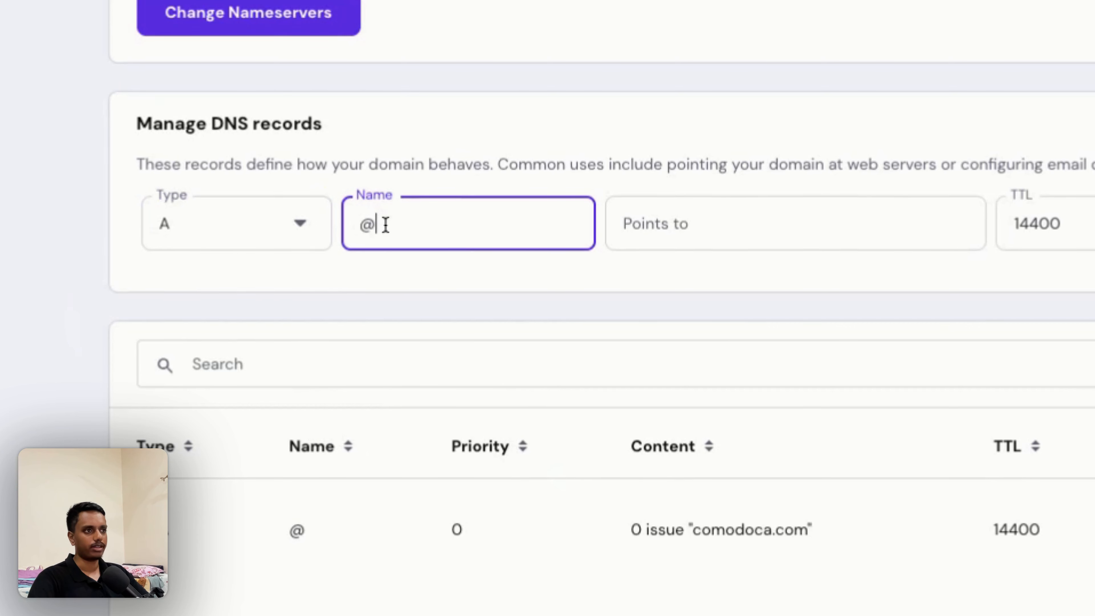
# Step: Point the A record to the copied IP address 35.213.168.149 and add the record
pyautogui.click(697, 236)
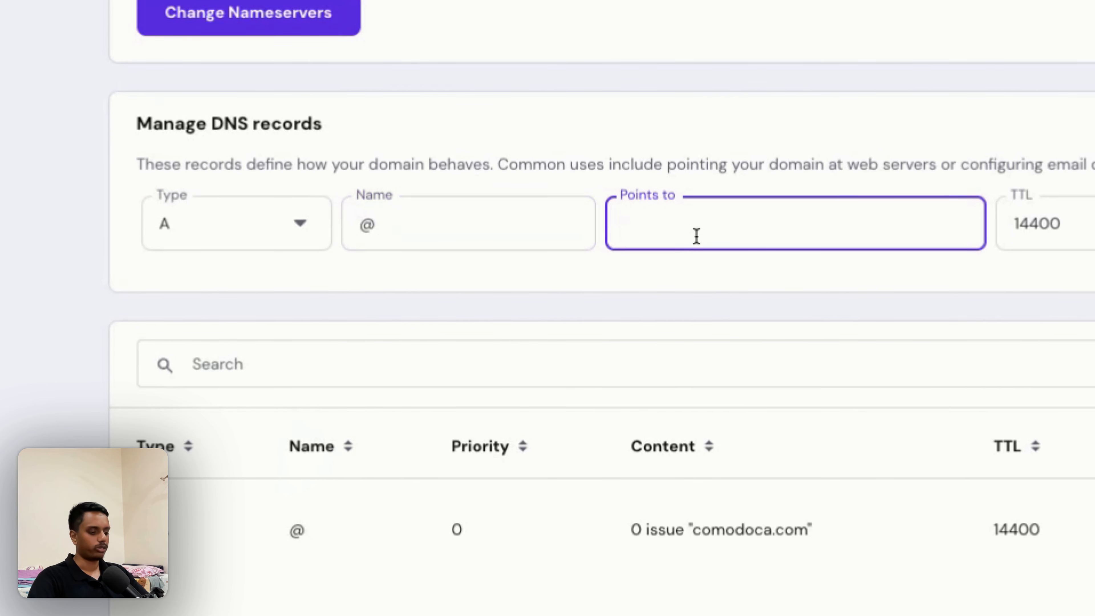
pyautogui.hotkey('ctrl', 'v')
pyautogui.doubleClick(750, 232)
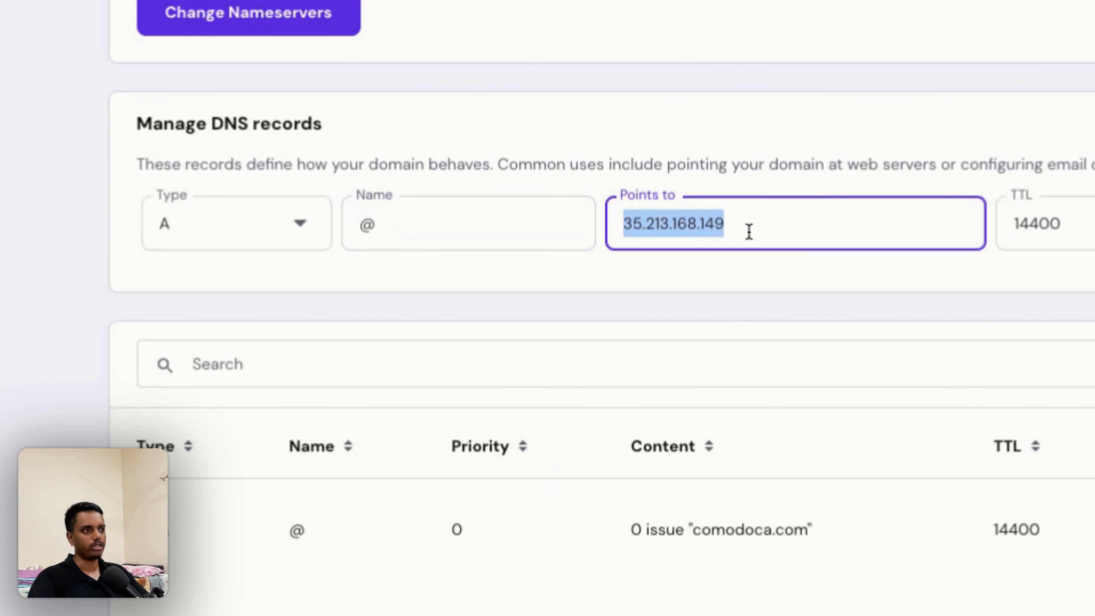
pyautogui.click(771, 224)
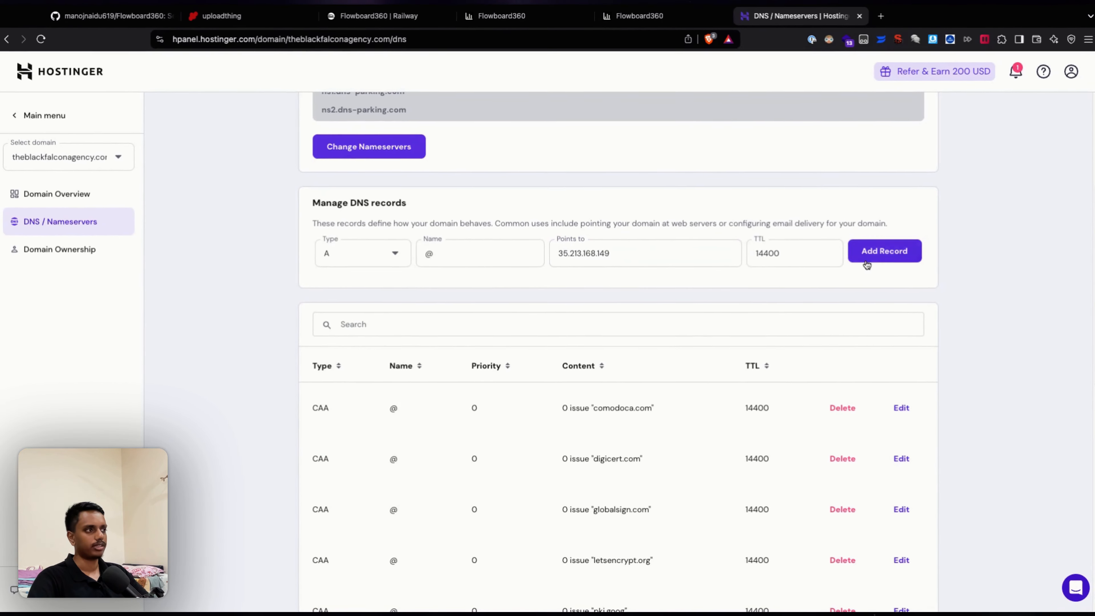
pyautogui.click(869, 258)
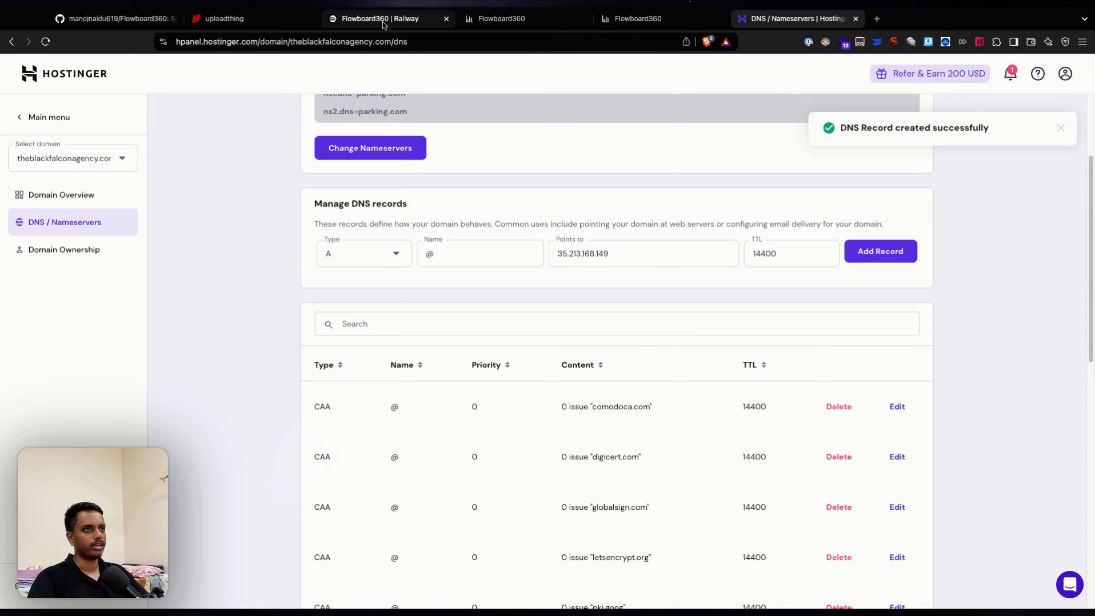
# Step: Return to the Flowboard360 settings on Railway and enter the wildcard *.theblackfalconagency.com as another custom domain
pyautogui.click(404, 18)
pyautogui.scroll(-1, 831, 377)
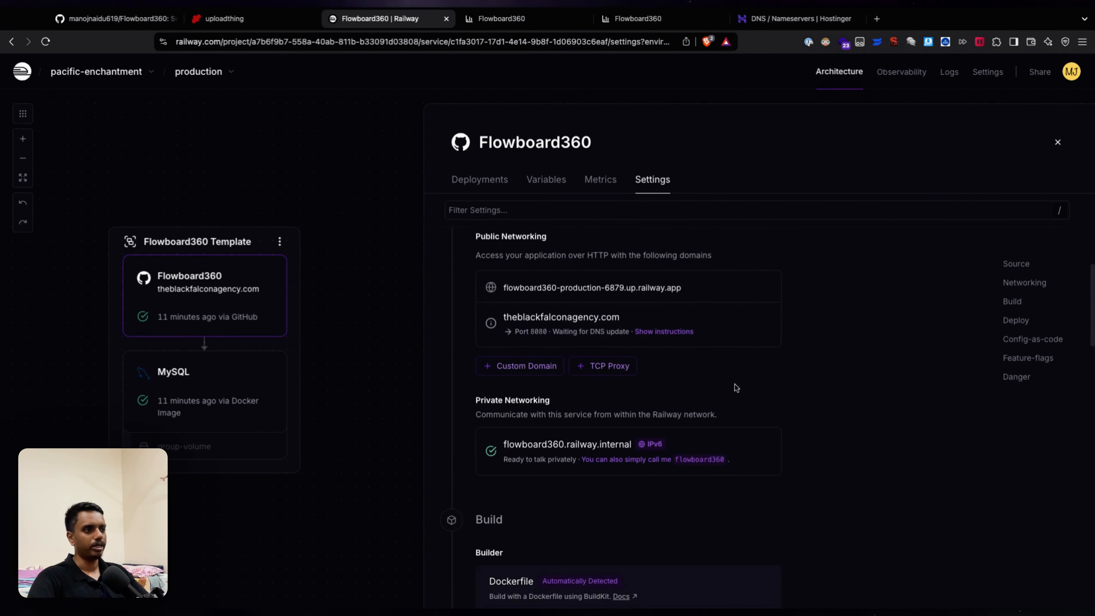
pyautogui.click(539, 370)
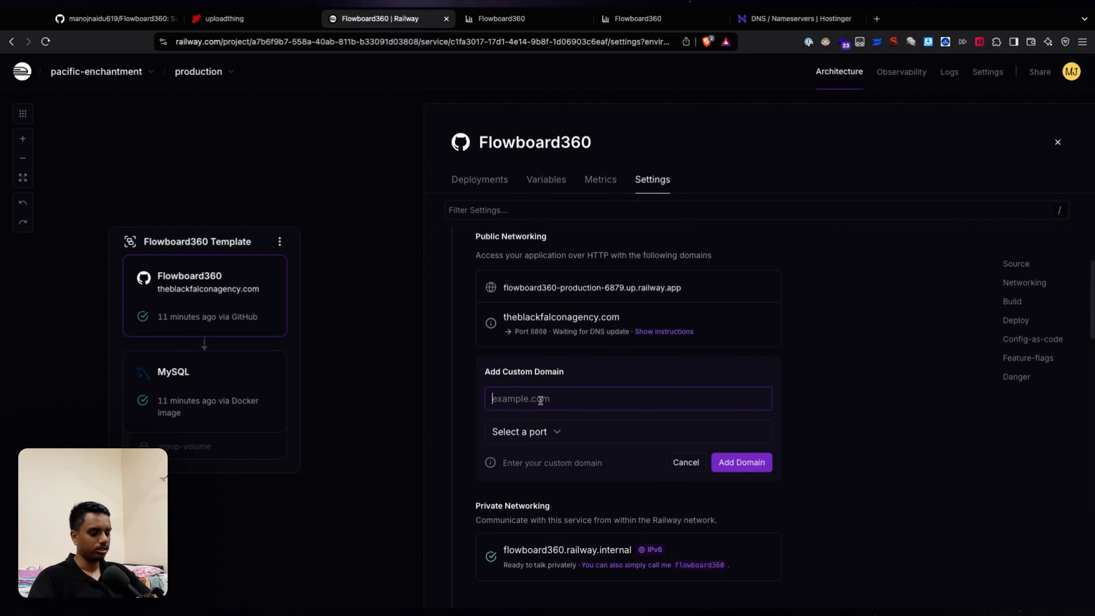
pyautogui.write('*')
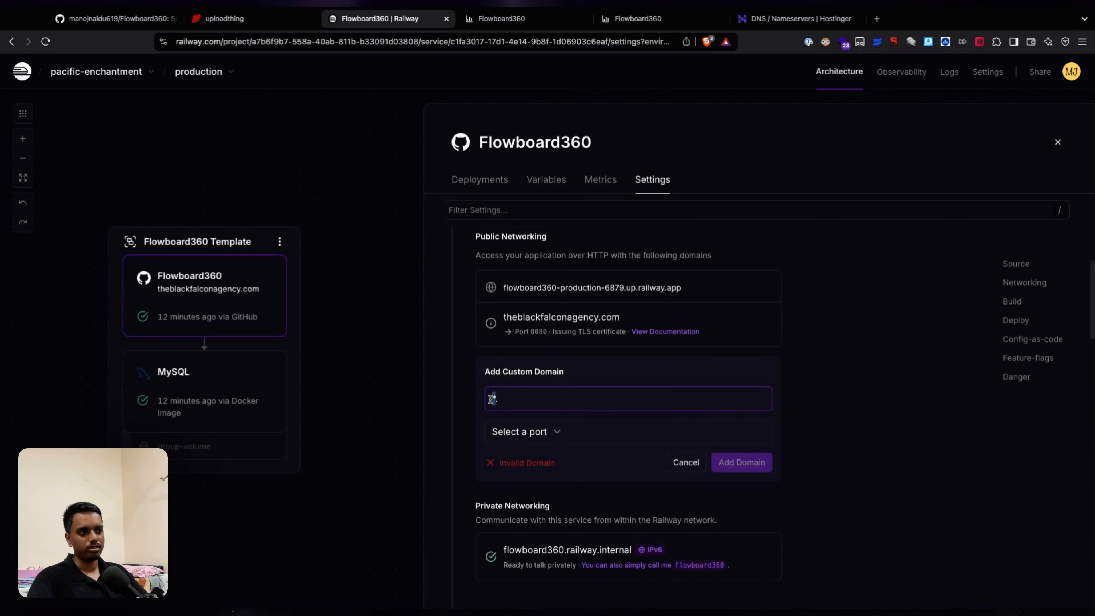
pyautogui.press('BackSpace')
pyautogui.press('BackSpace')
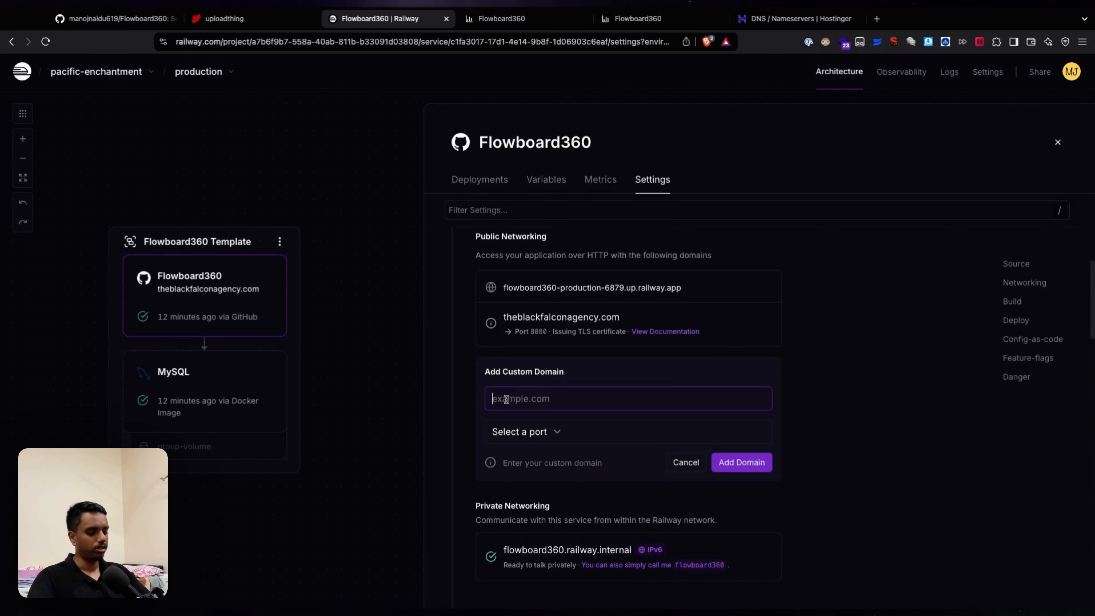
pyautogui.write('*')
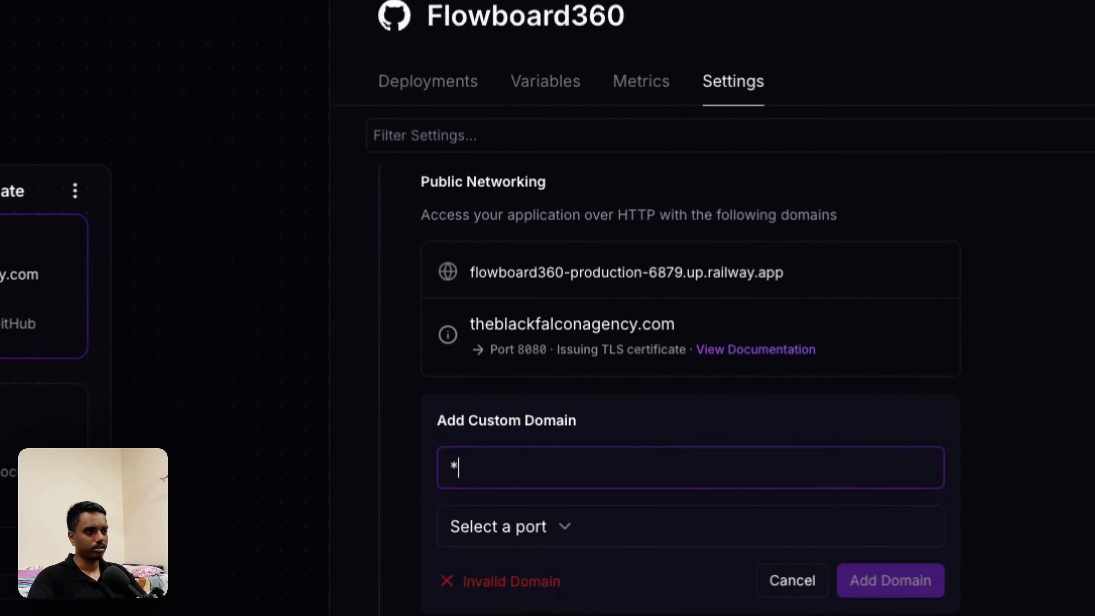
pyautogui.write('.t')
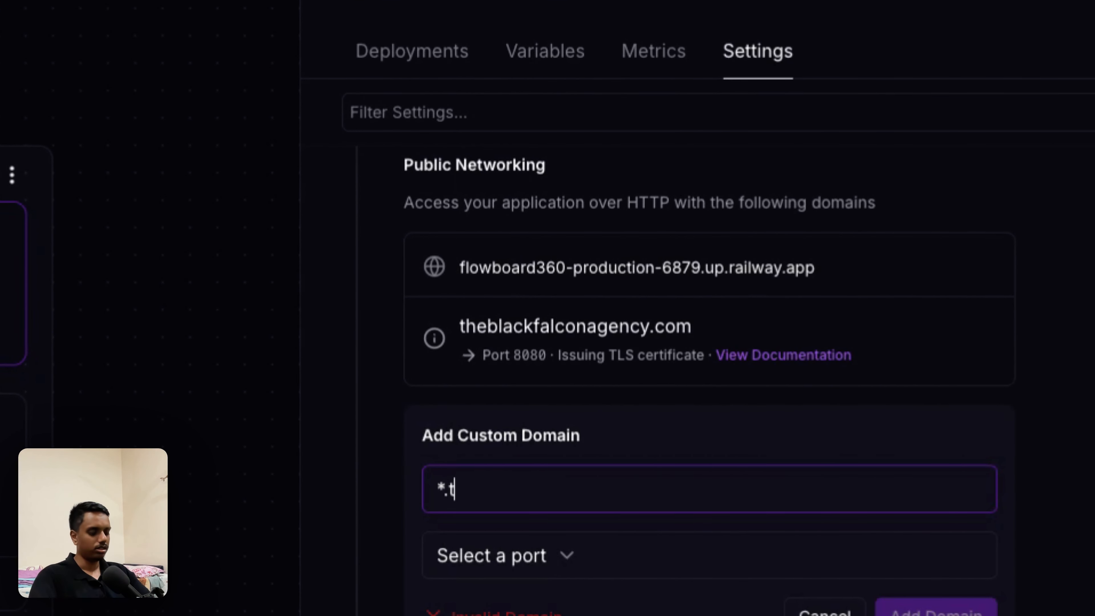
pyautogui.write('heblackfalconagencu')
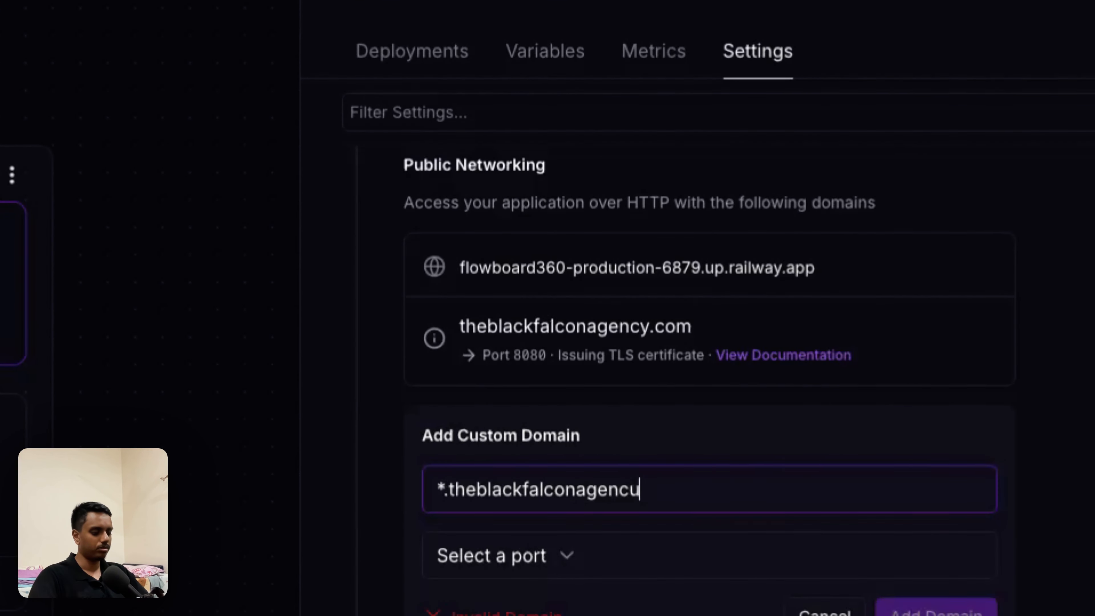
pyautogui.press('BackSpace')
pyautogui.write('y.com')
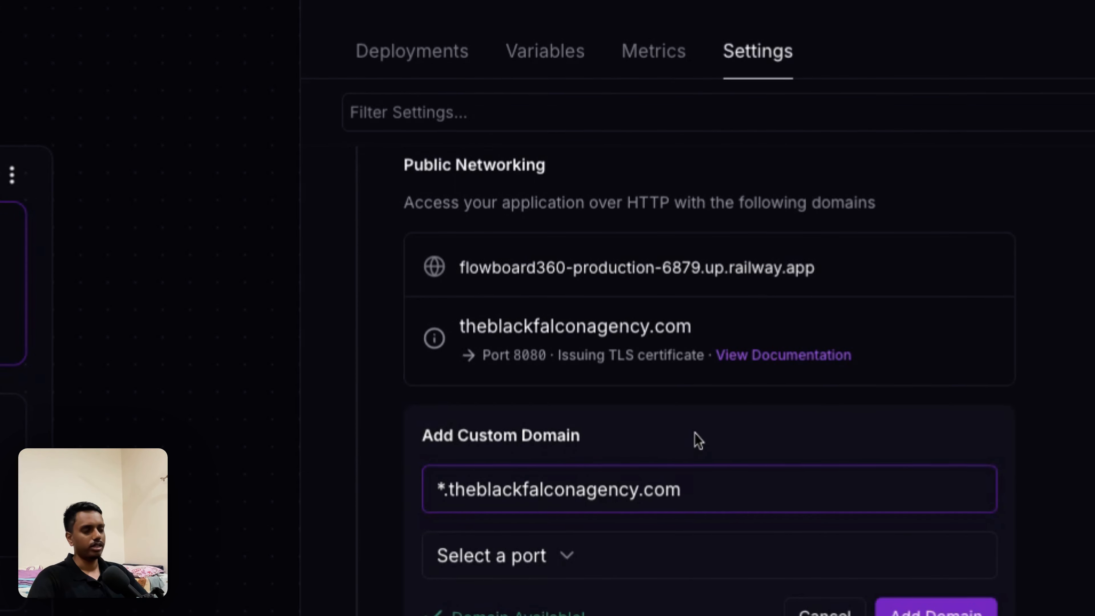
# Step: Assign port 8080 to the wildcard domain and add it
pyautogui.scroll(-3, 698, 440)
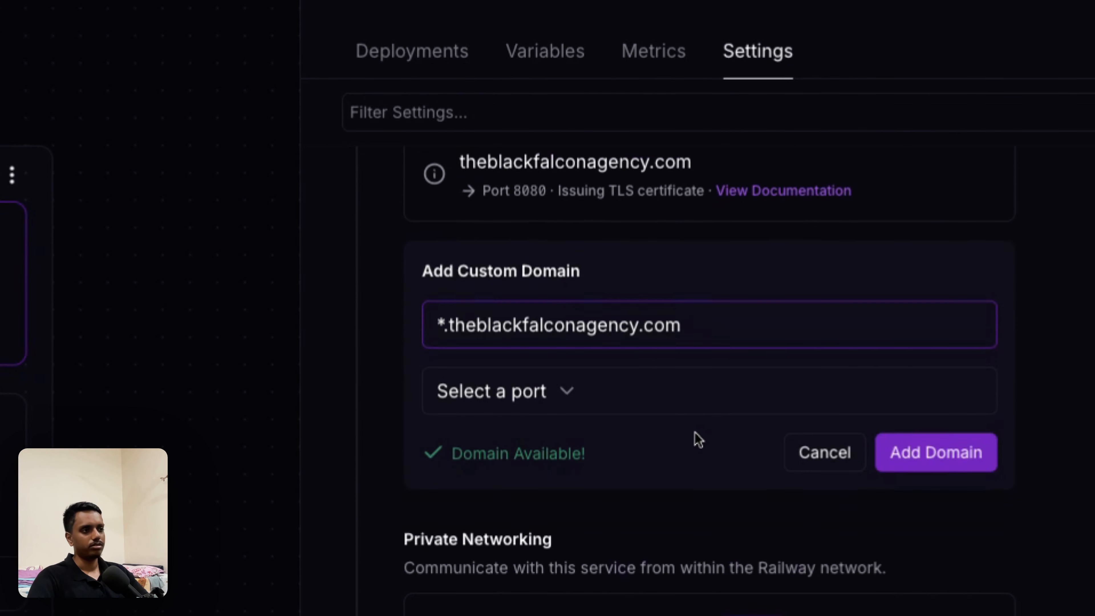
pyautogui.moveTo(731, 322); pyautogui.dragTo(426, 328)
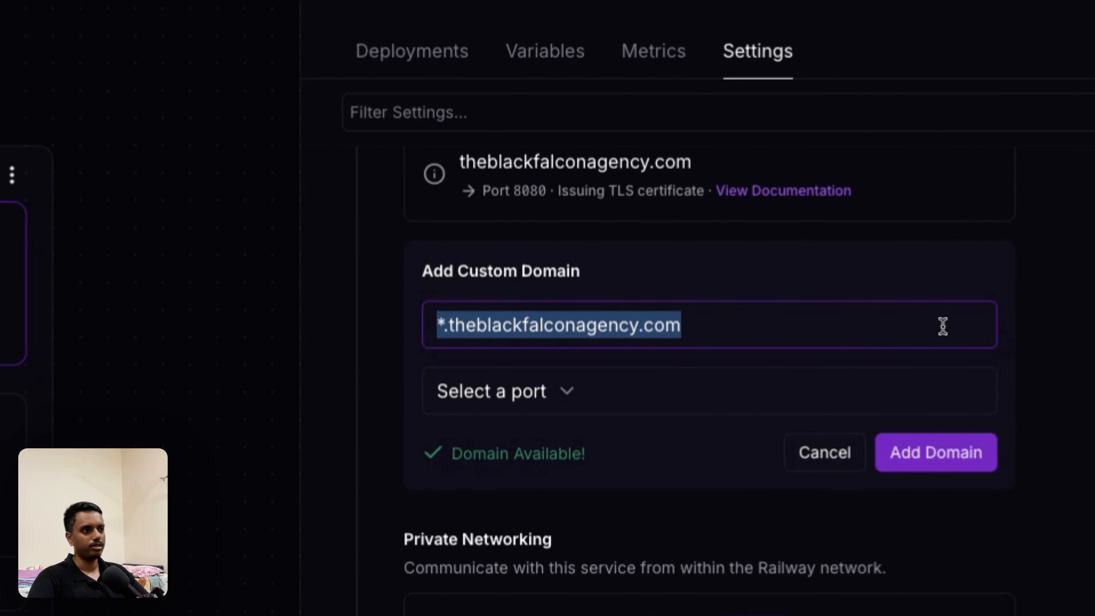
pyautogui.press('Tab')
pyautogui.click(541, 398)
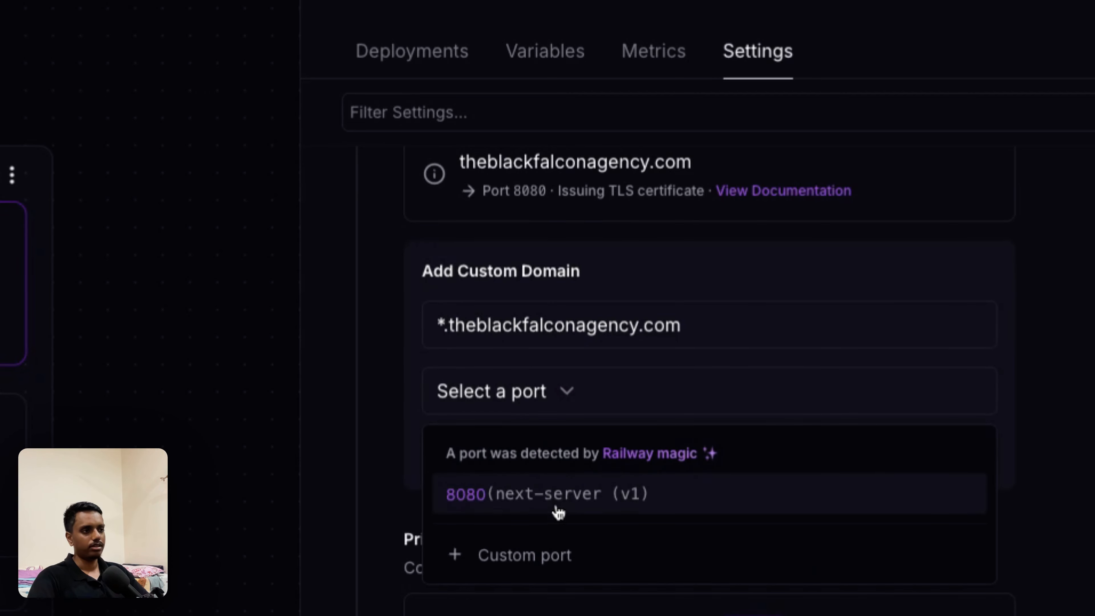
pyautogui.click(559, 496)
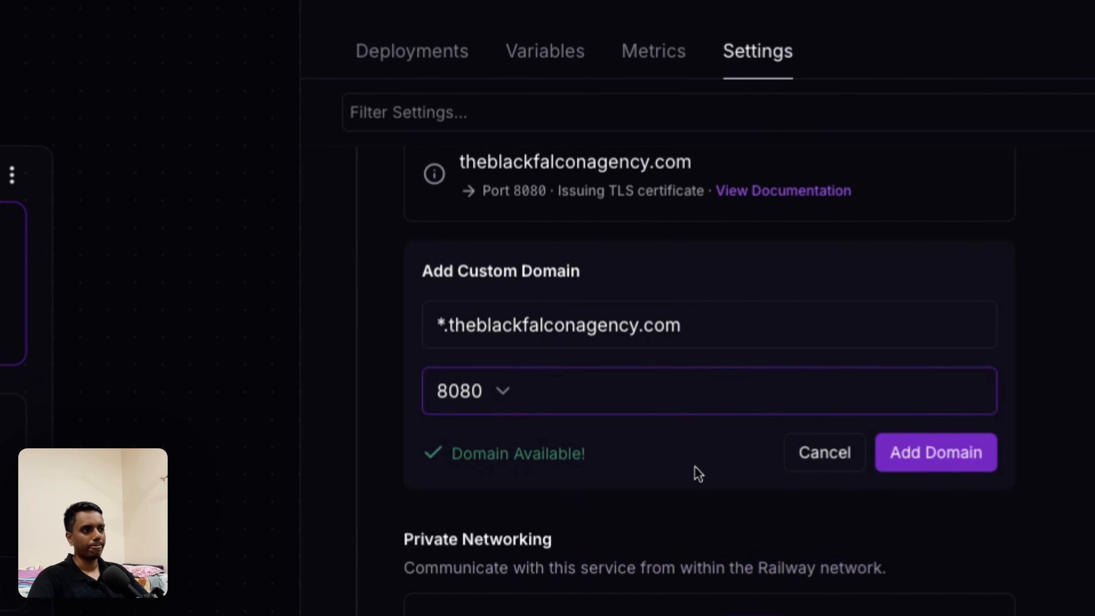
pyautogui.click(930, 461)
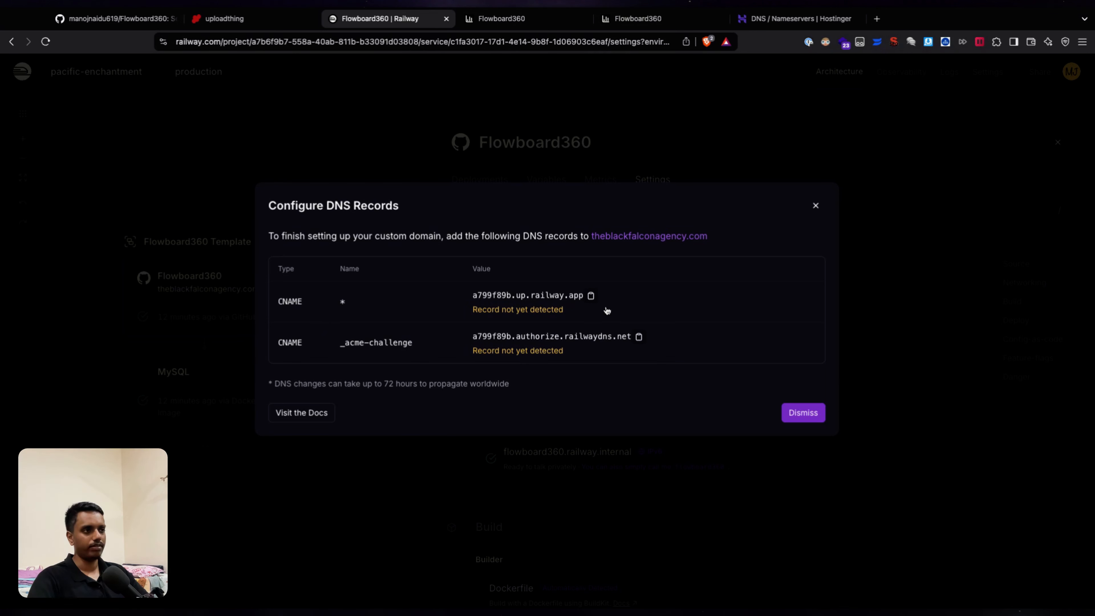
# Step: Copy the wildcard target from Railway and add a Hostinger CNAME record named * that points to a799f89b.up.railway.app
pyautogui.click(593, 296)
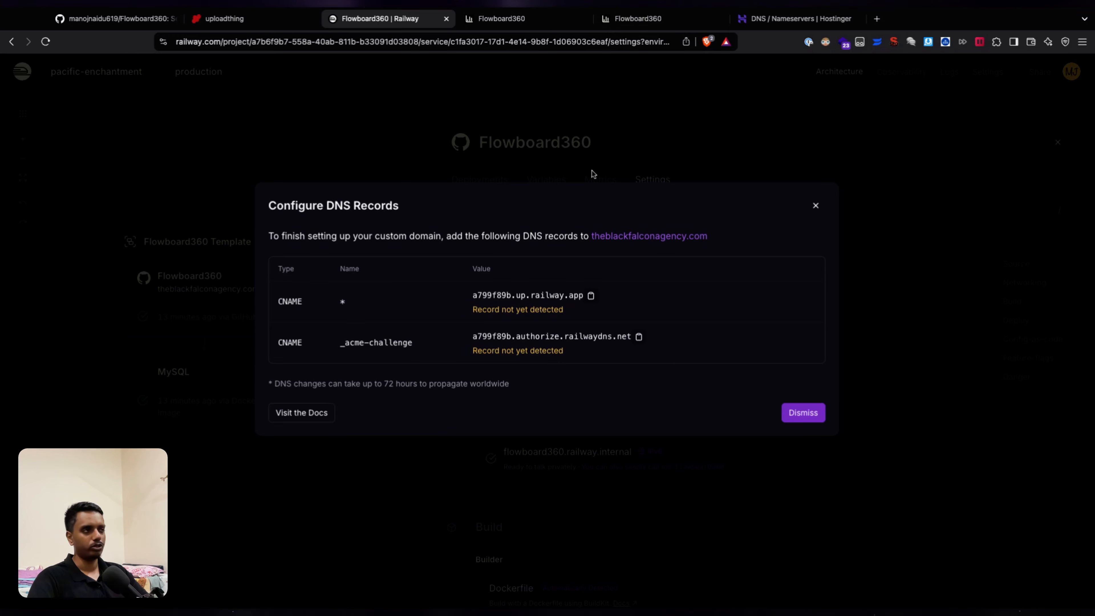
pyautogui.click(795, 18)
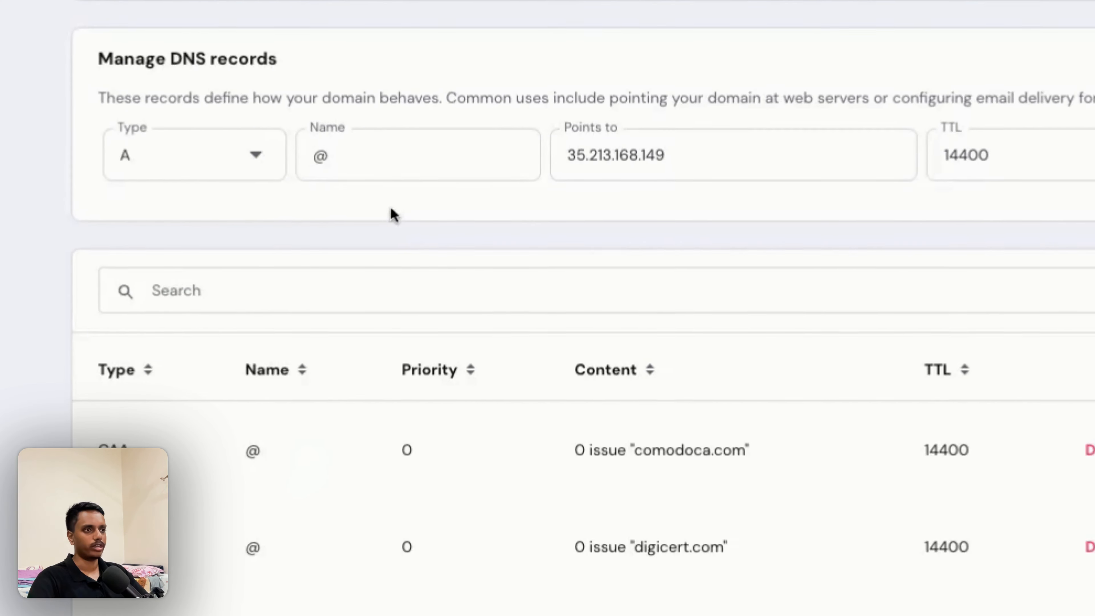
pyautogui.click(362, 248)
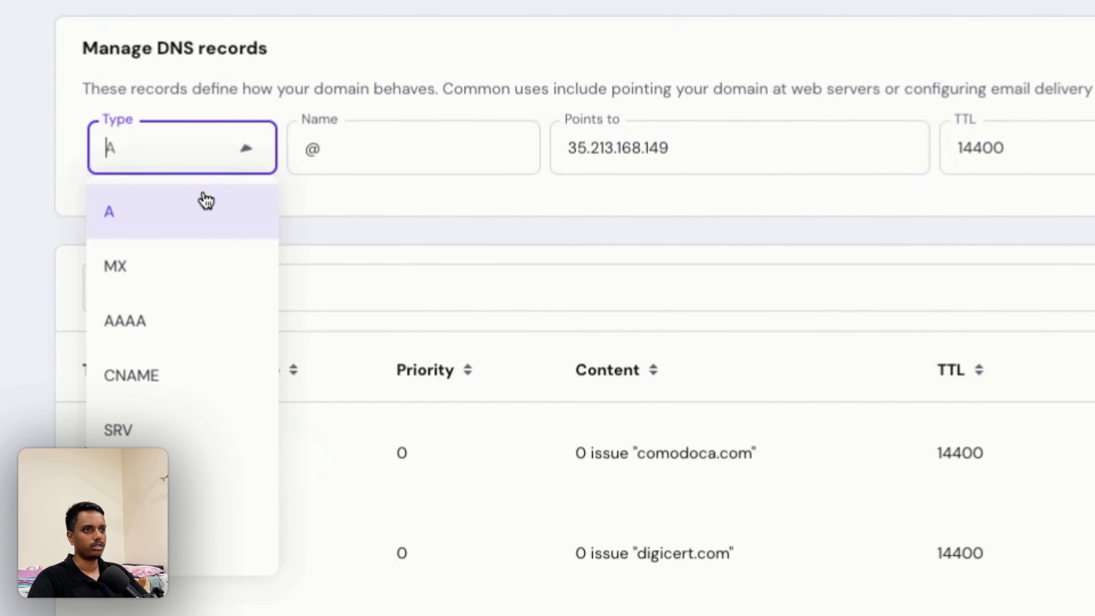
pyautogui.click(159, 384)
pyautogui.doubleClick(359, 158)
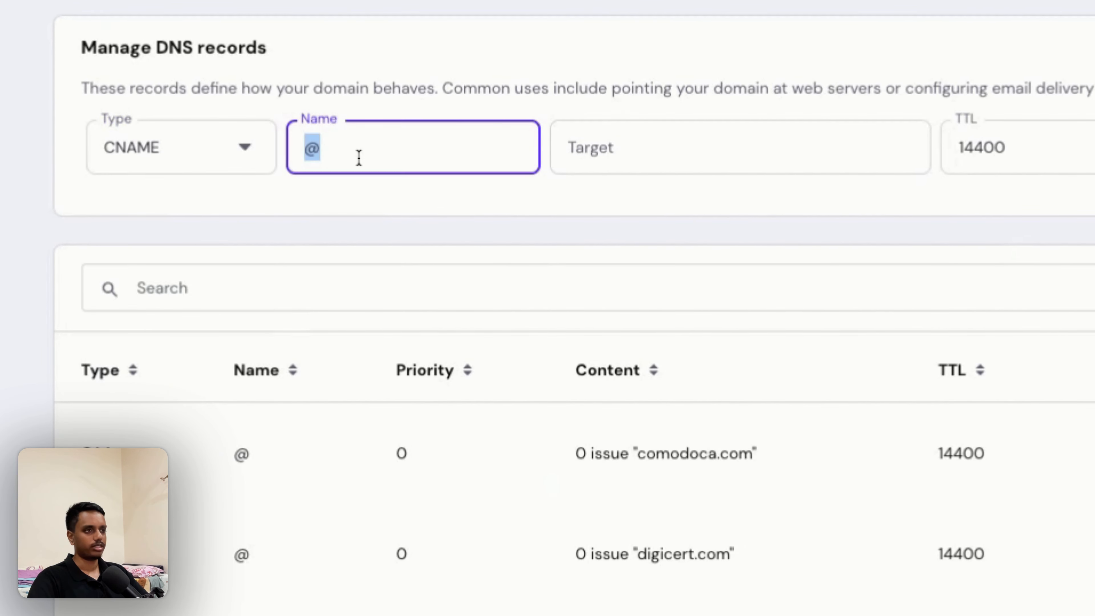
pyautogui.write('*')
pyautogui.click(632, 155)
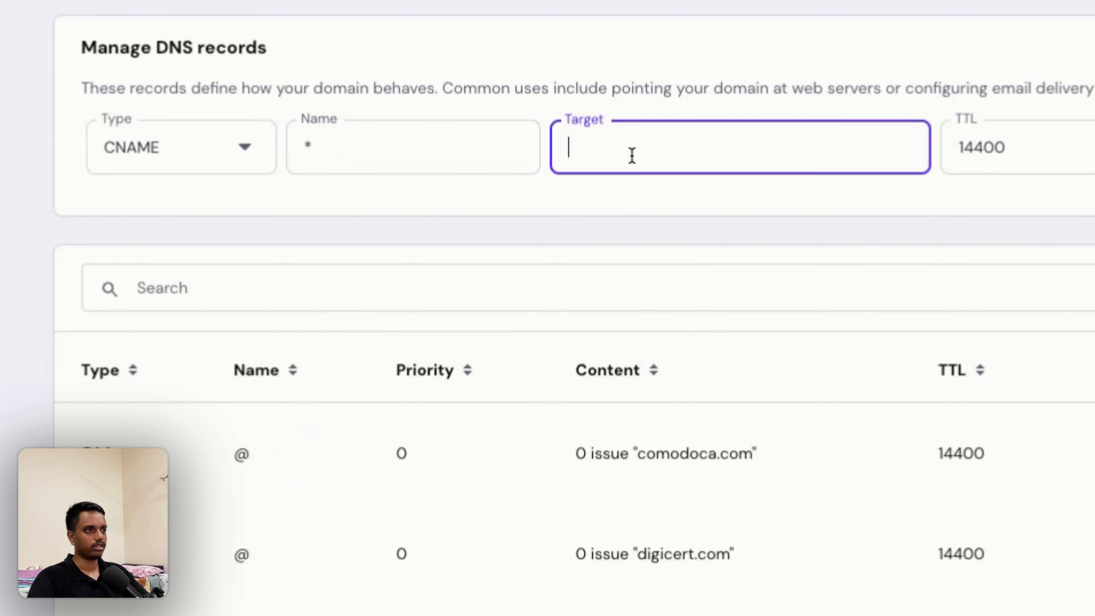
pyautogui.hotkey('ctrl', 'v')
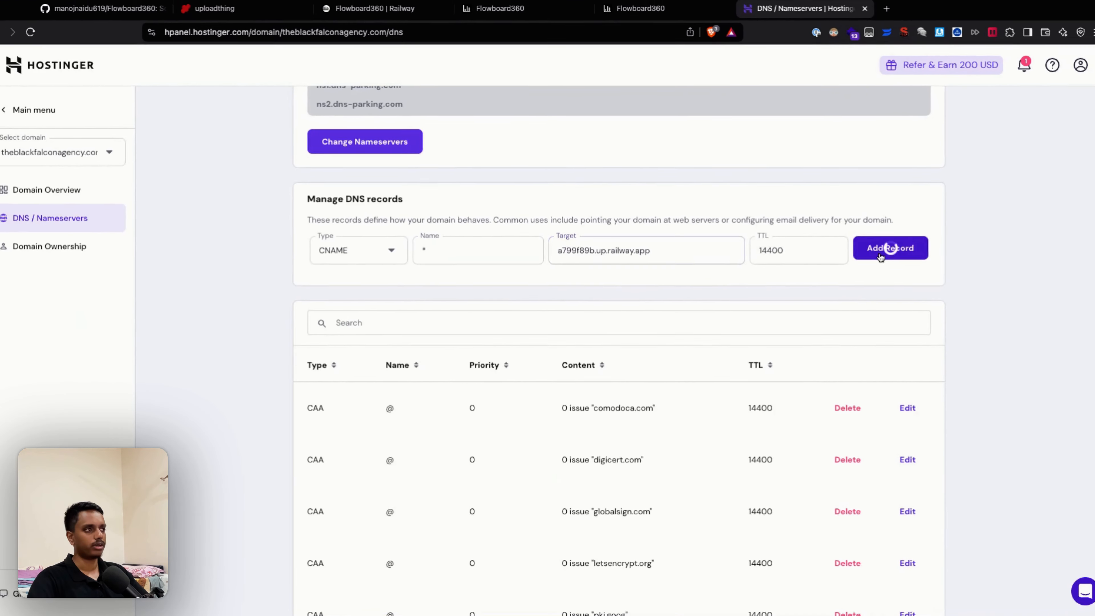
pyautogui.click(1094, 144)
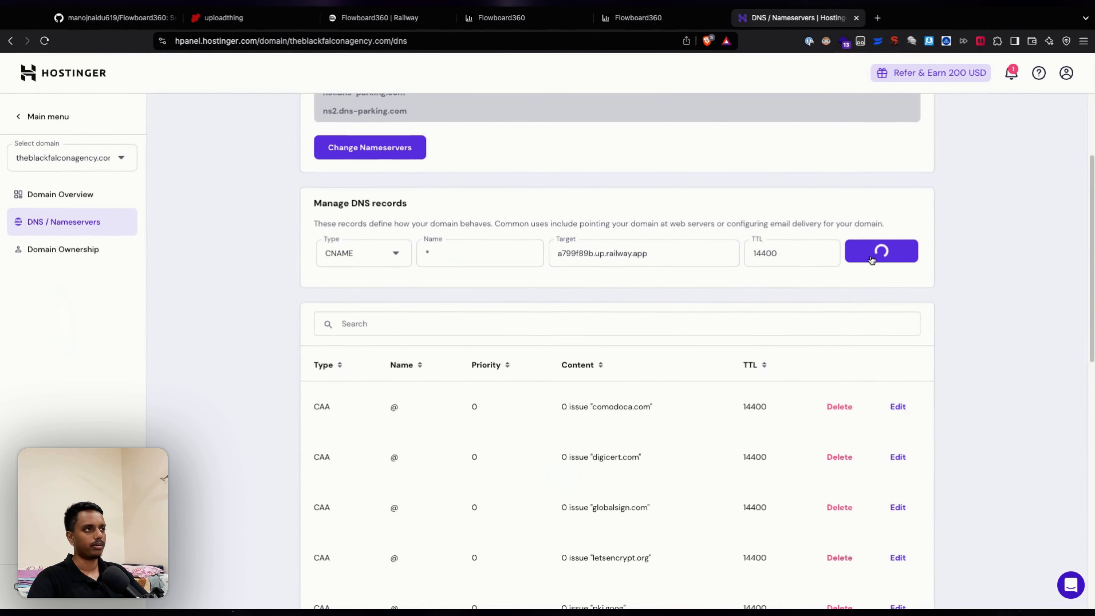
# Step: Copy the name _acme-challenge from Railway's DNS instructions and use it for a new CNAME record in Hostinger
pyautogui.click(546, 23)
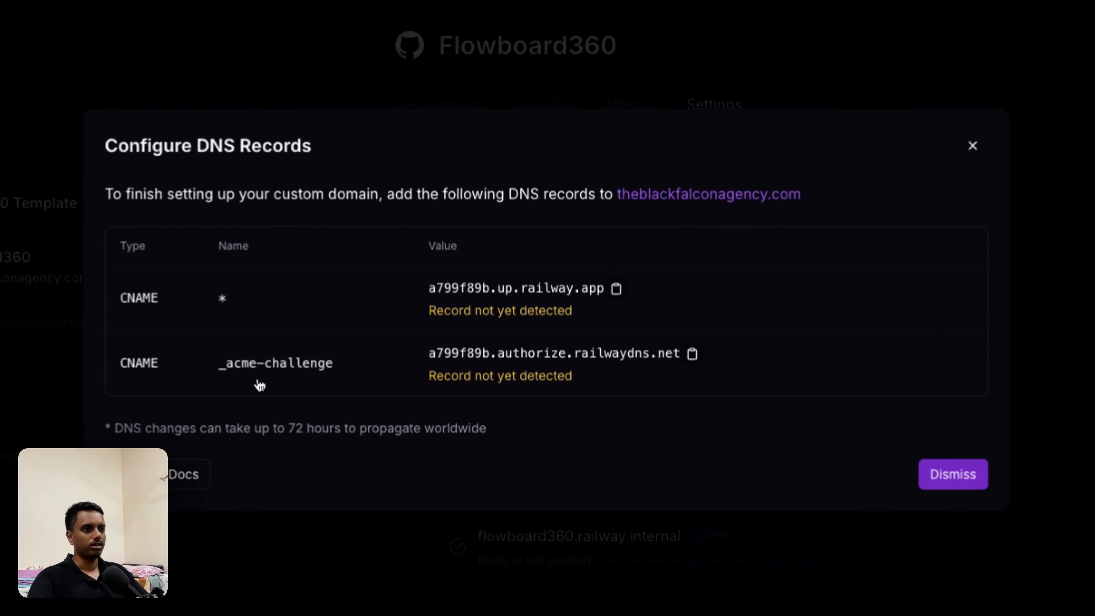
pyautogui.moveTo(304, 376); pyautogui.dragTo(175, 372)
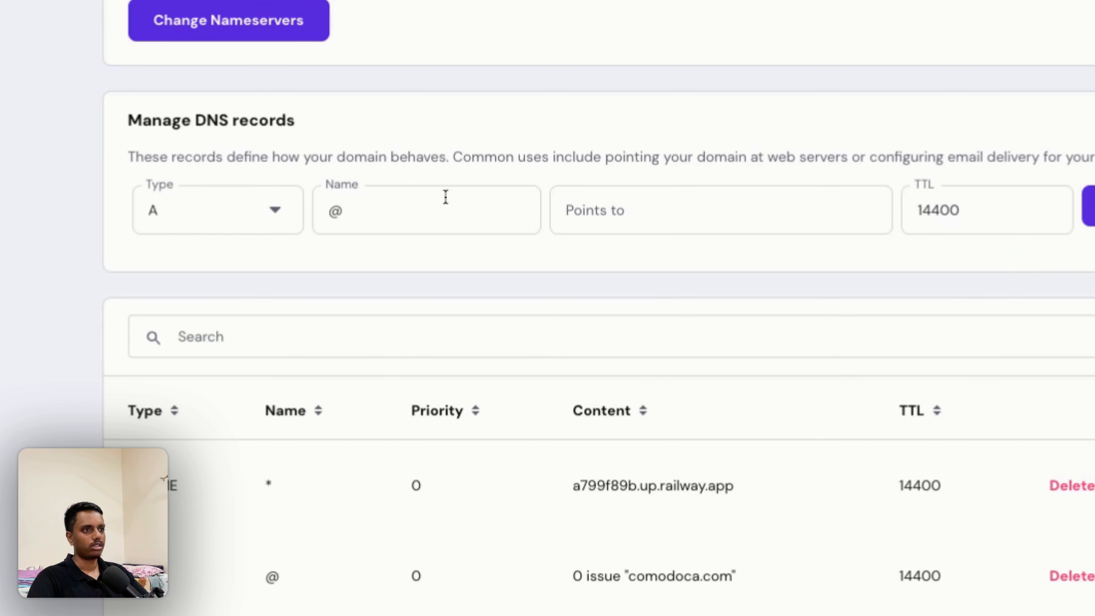
pyautogui.click(198, 224)
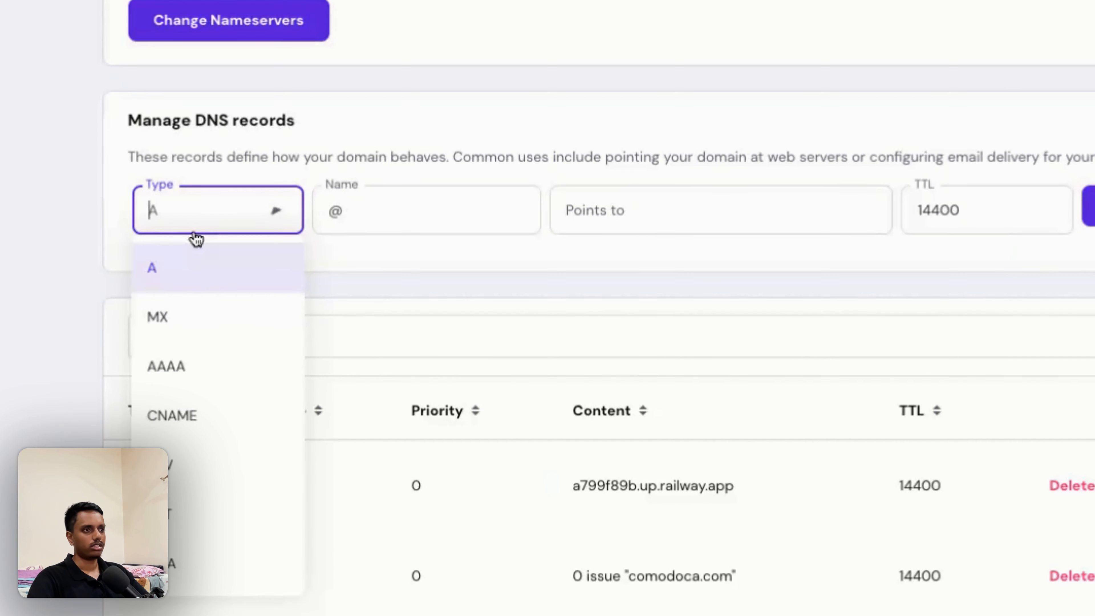
pyautogui.write('cna')
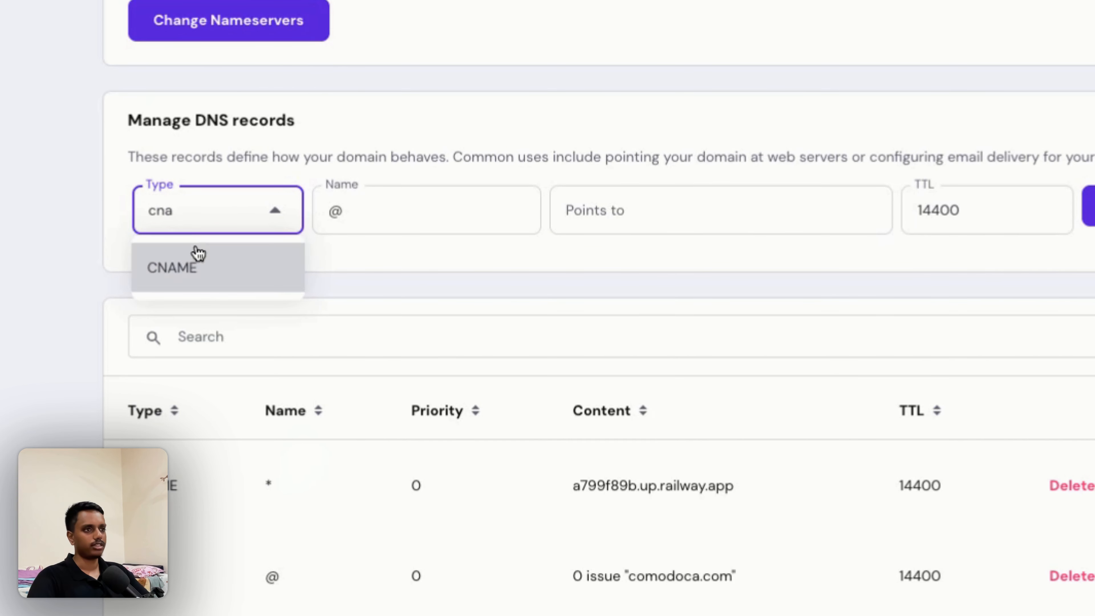
pyautogui.click(197, 259)
pyautogui.click(364, 213)
pyautogui.hotkey('ctrl', 'v')
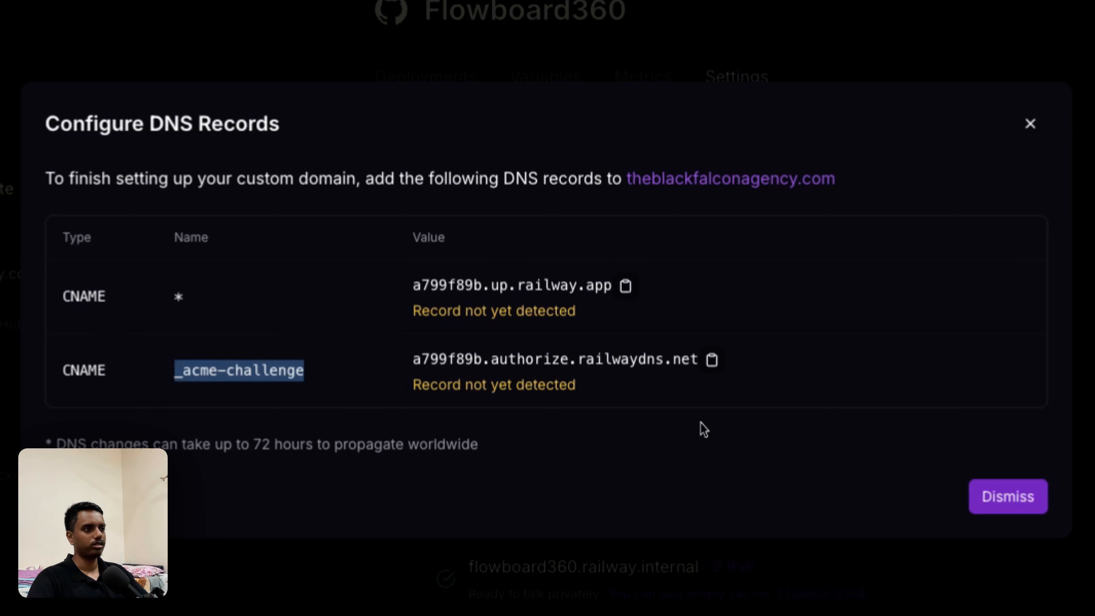
# Step: Copy the challenge target a799f89b.authorize.railwaydns.net from Railway, enter it as the Hostinger record's target and add the record
pyautogui.click(711, 361)
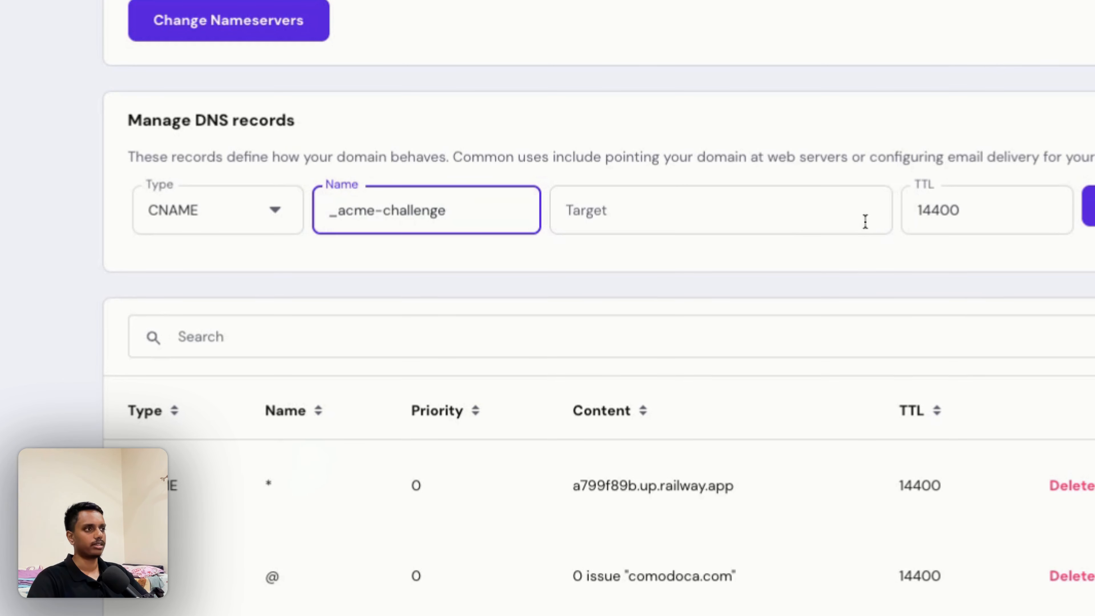
pyautogui.click(752, 222)
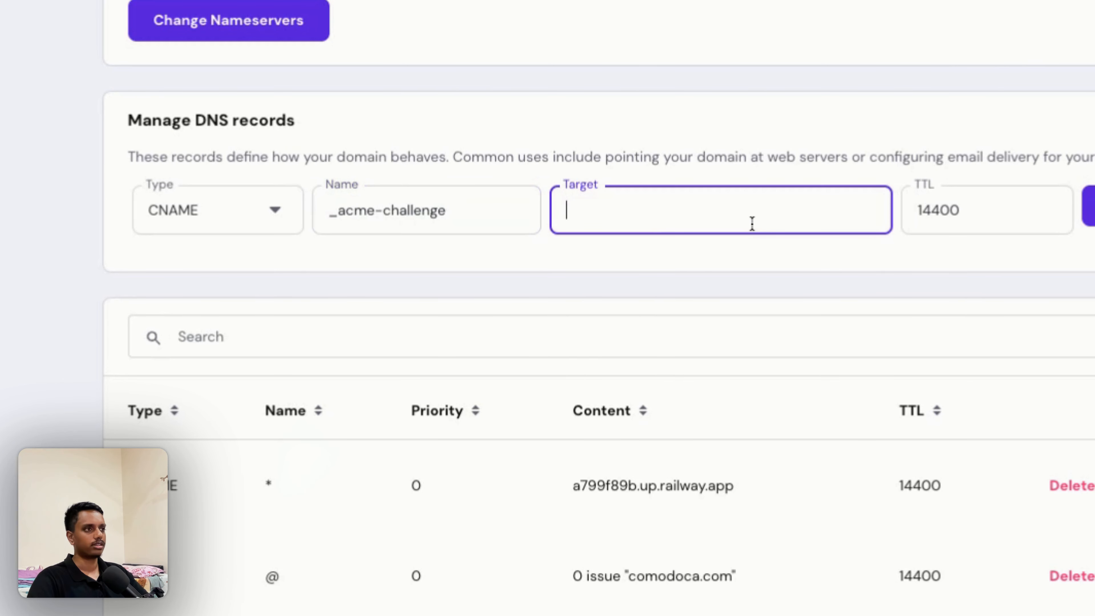
pyautogui.hotkey('ctrl', 'v')
pyautogui.click(1088, 207)
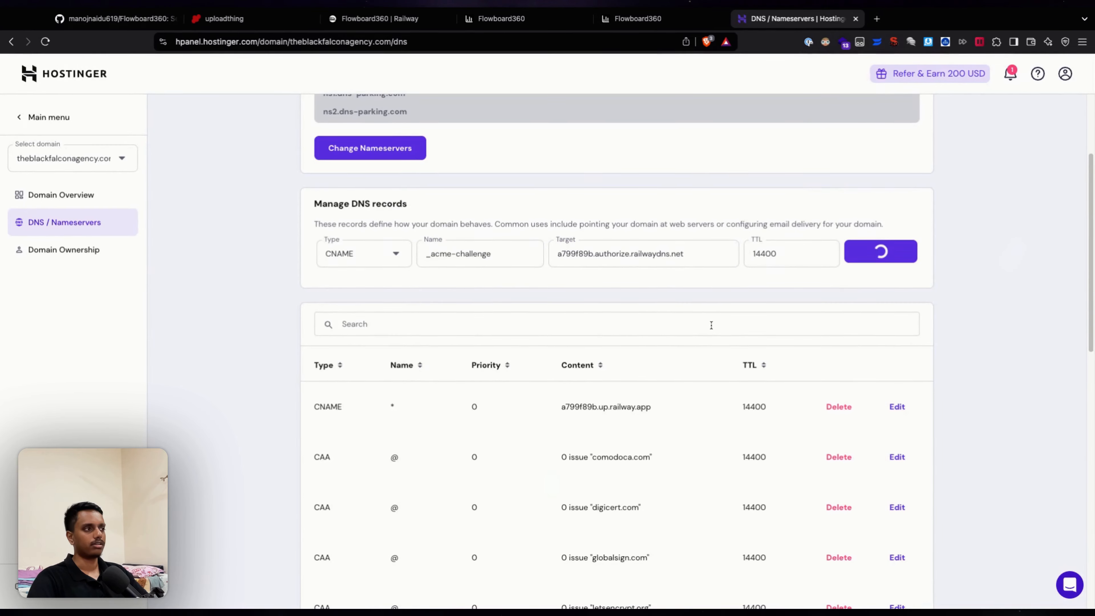
# Step: Return to Railway, dismiss the DNS record instructions and open theblackfalconagency.com from the public networking domains
pyautogui.click(380, 19)
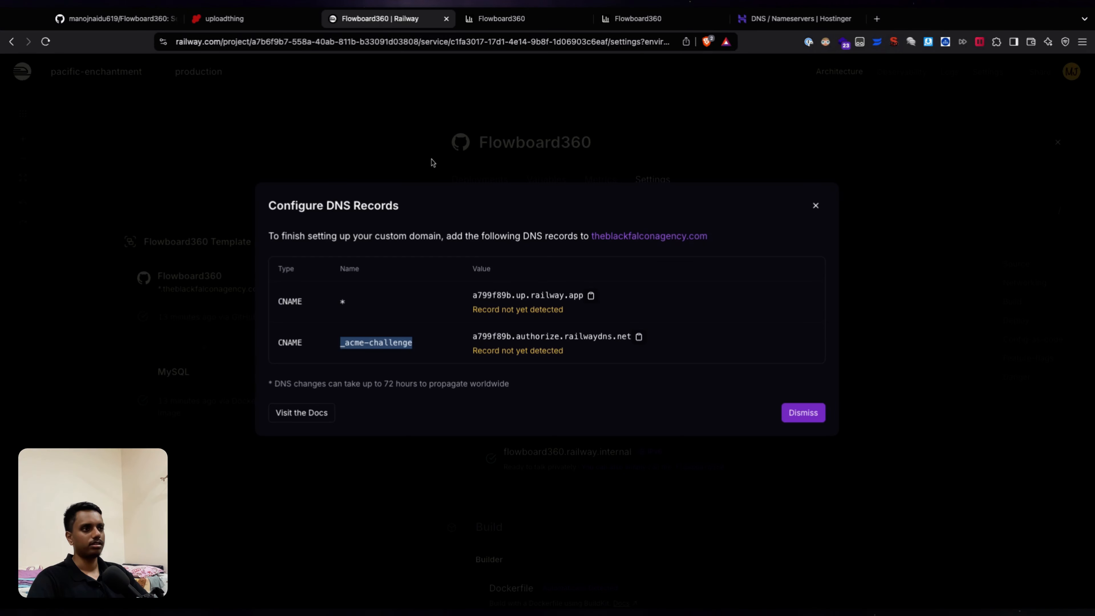
pyautogui.click(802, 414)
pyautogui.scroll(2, 628, 324)
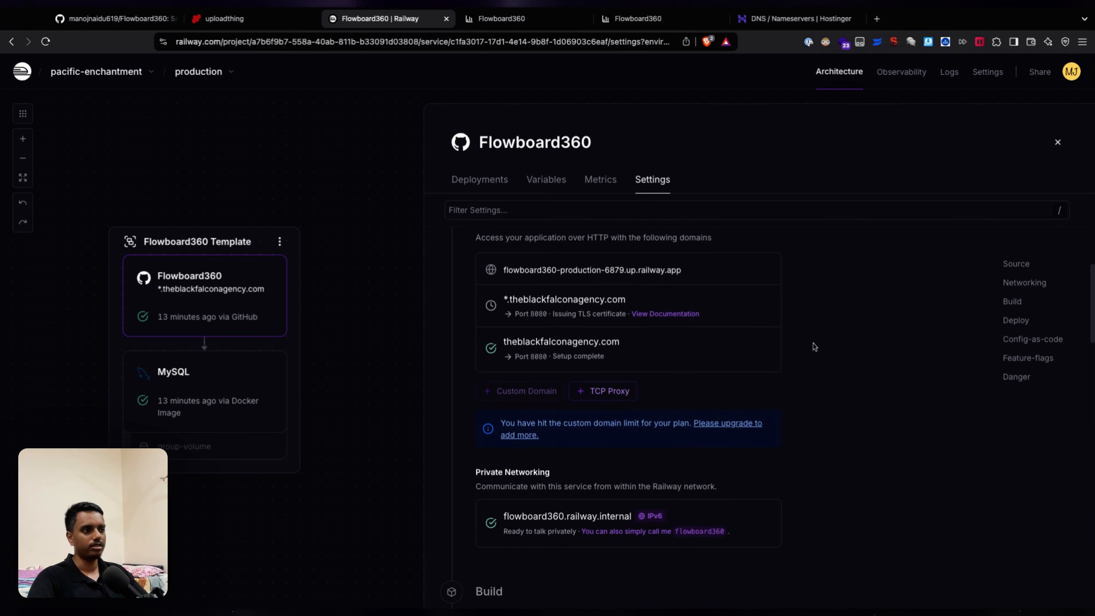
pyautogui.scroll(1, 742, 361)
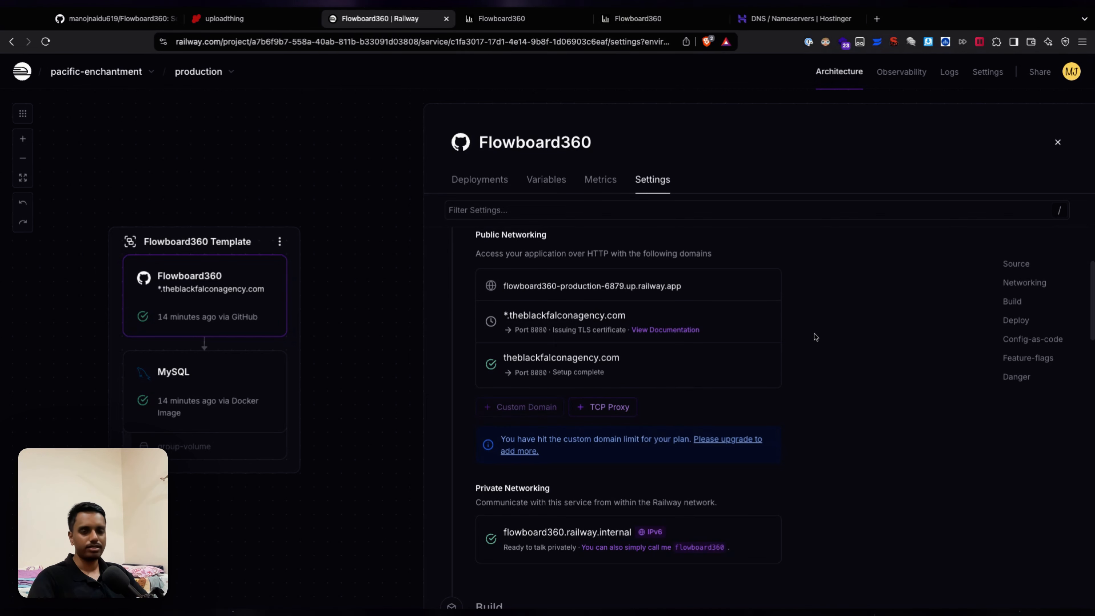
pyautogui.click(591, 363)
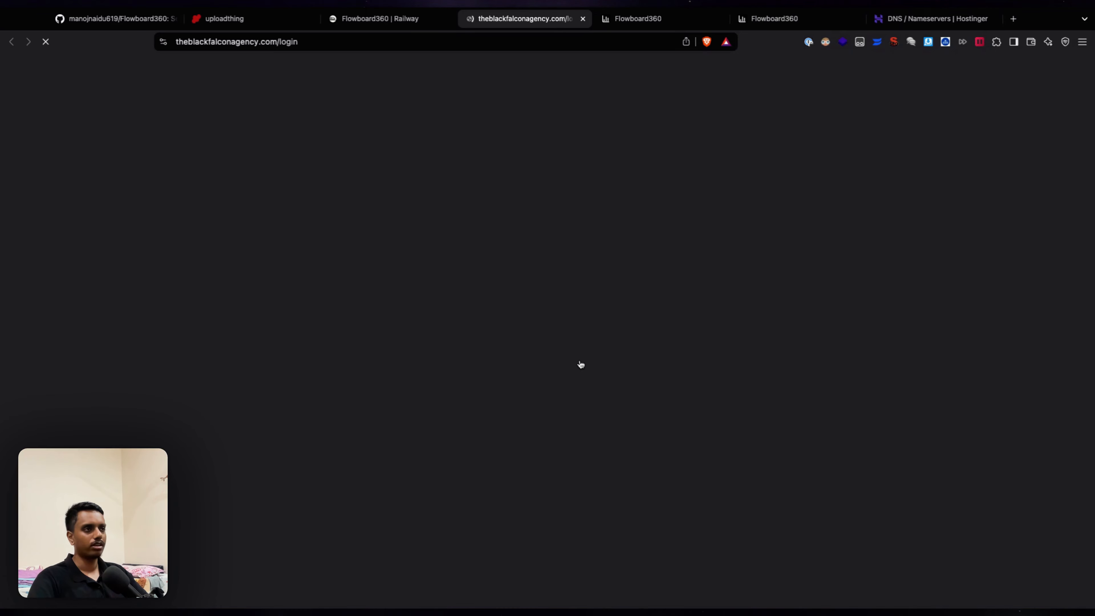